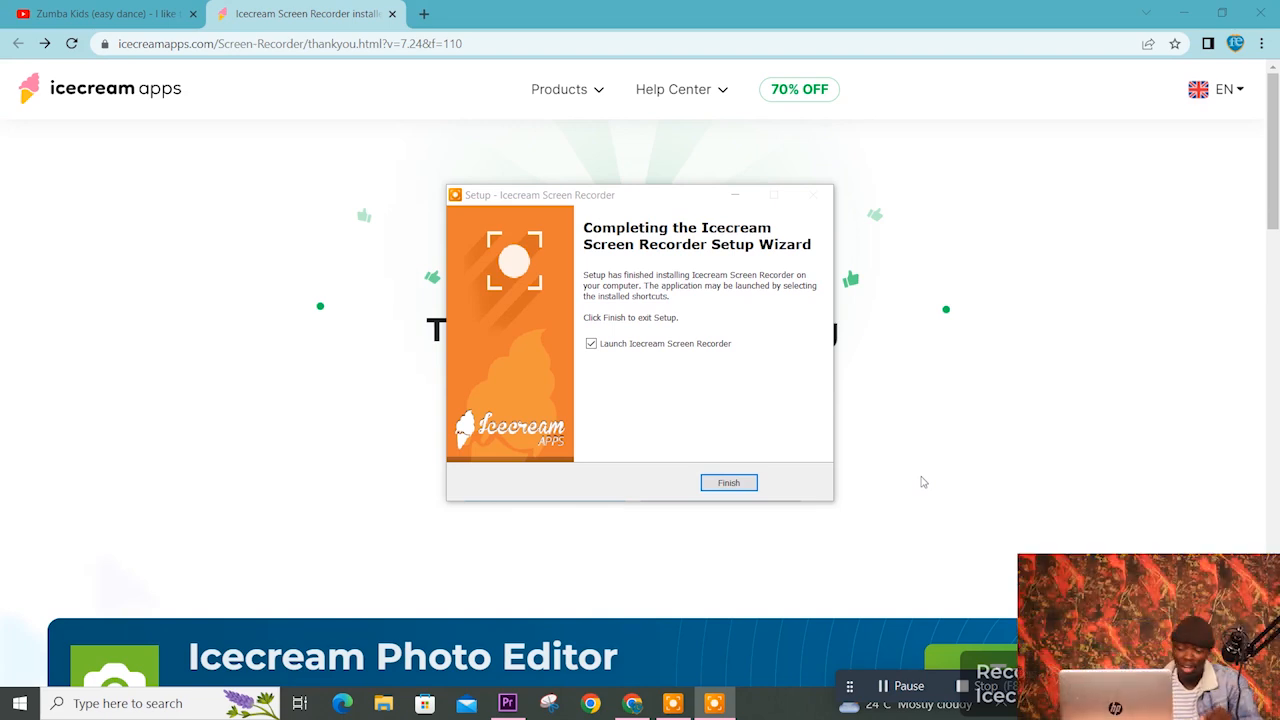
# Step: Switch to Adobe Premiere Pro and create a new legacy title, Title 02, with the default video settings
pyautogui.click(510, 704)
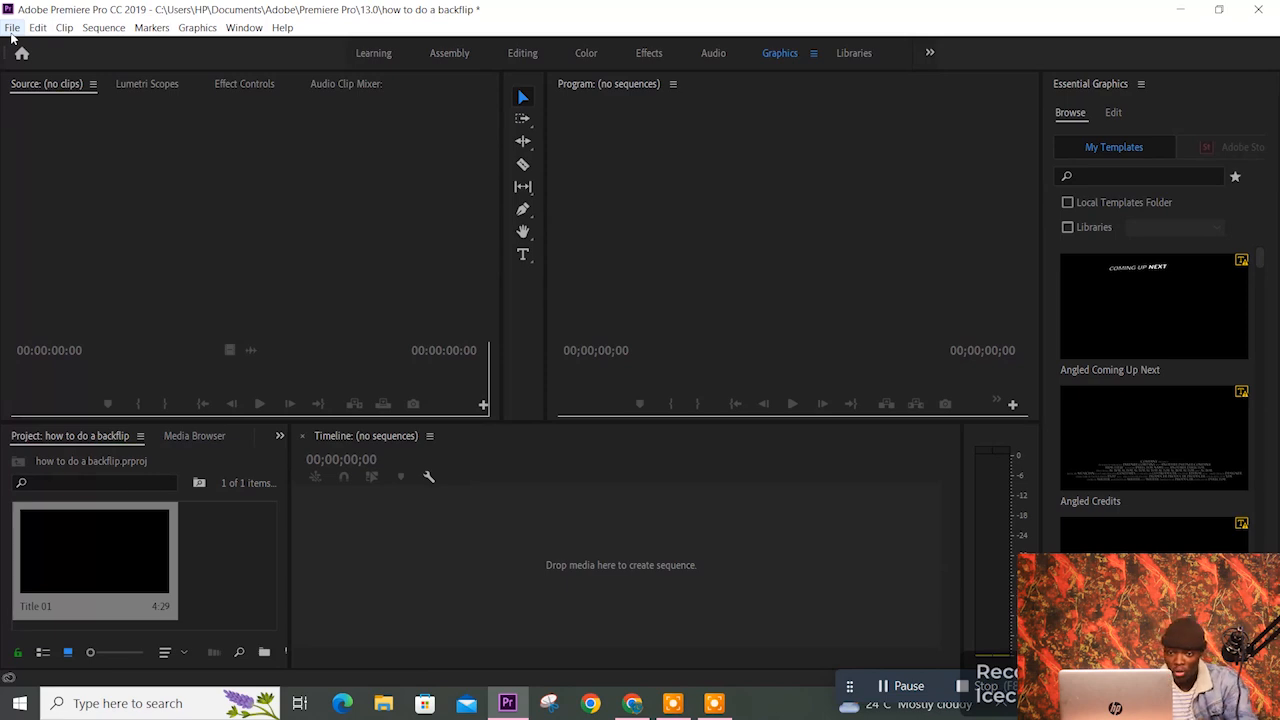
pyautogui.click(12, 28)
pyautogui.moveTo(27, 46)
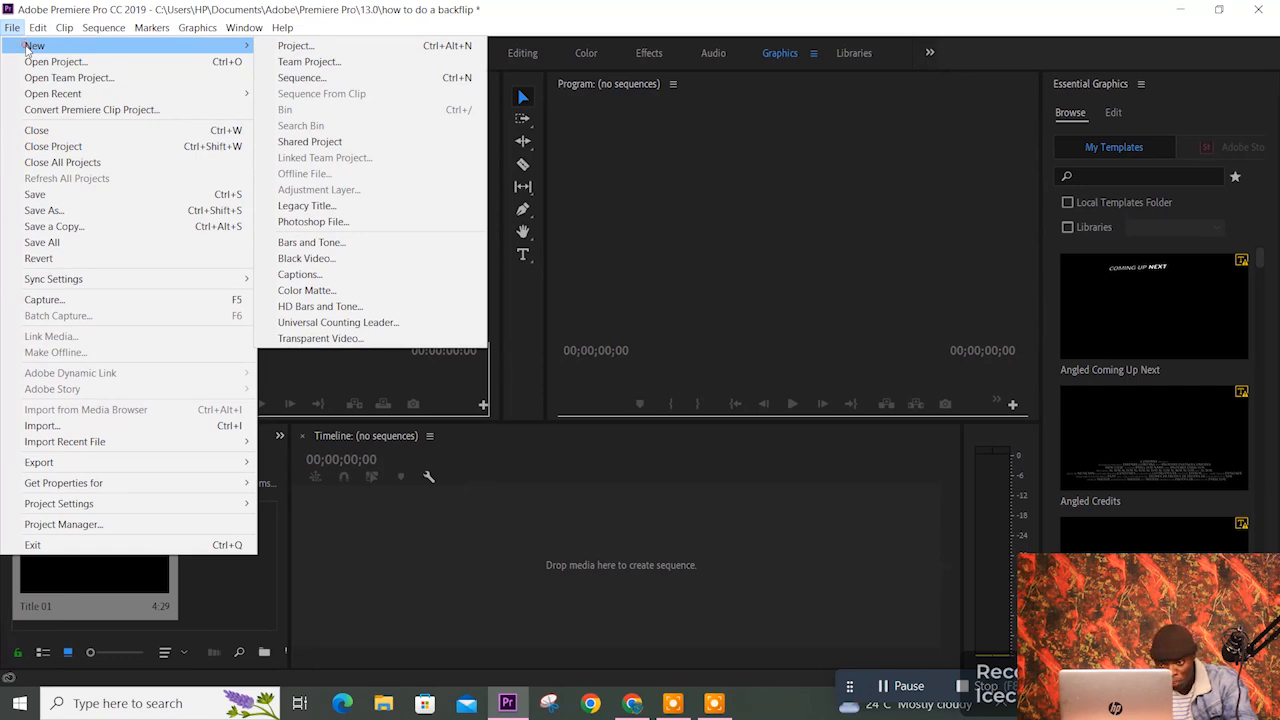
pyautogui.click(299, 206)
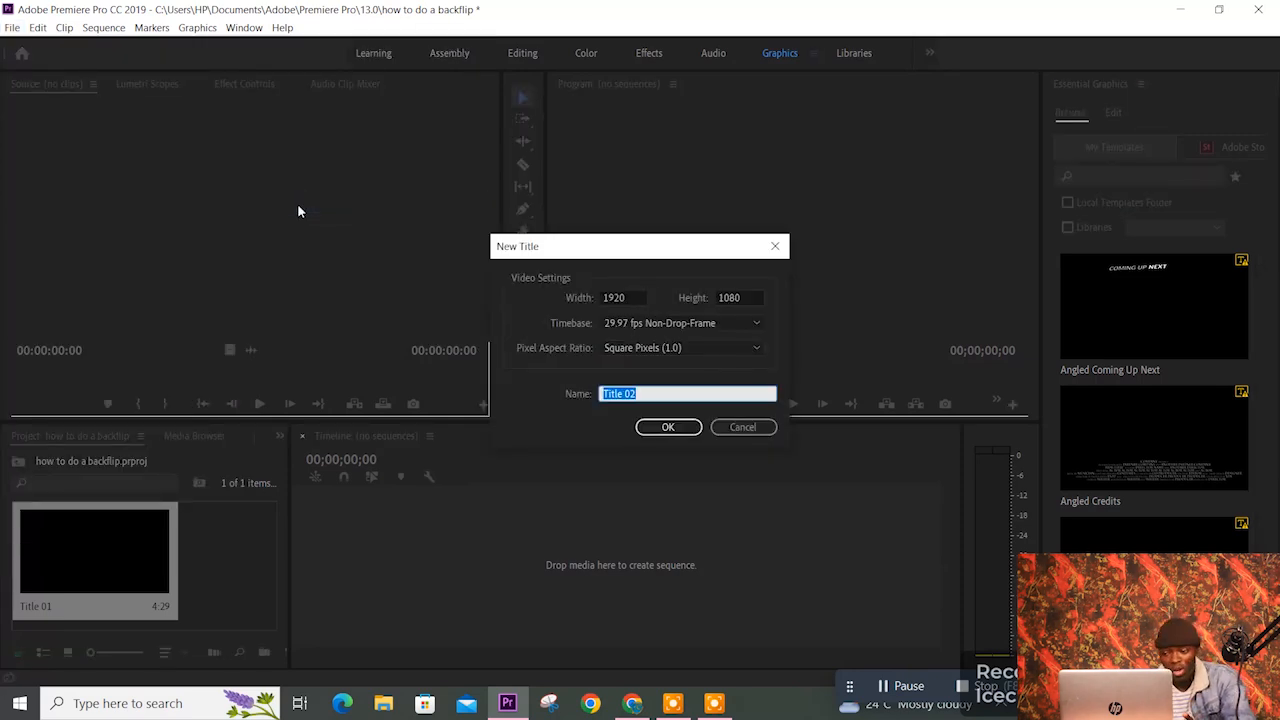
pyautogui.click(673, 437)
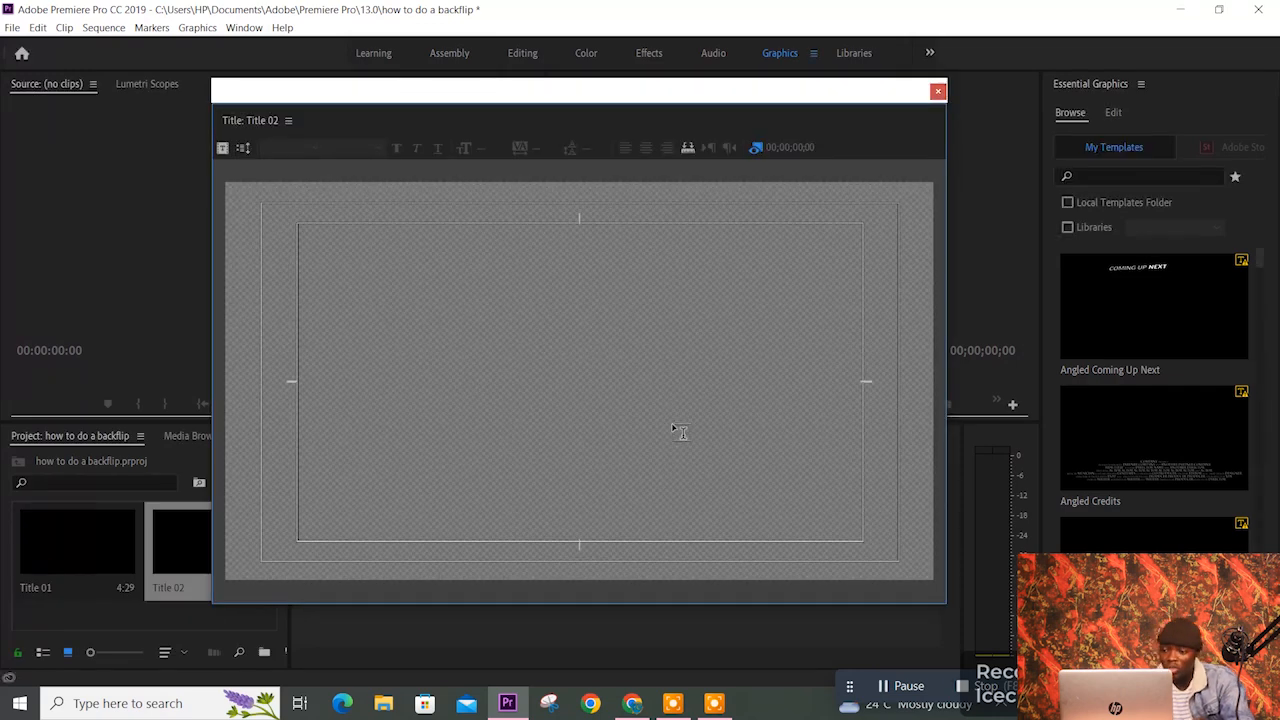
# Step: Add the text "HOW TO DO A BACKFLIP" to the title, starting near the frame's left edge at mid-height
pyautogui.click(337, 396)
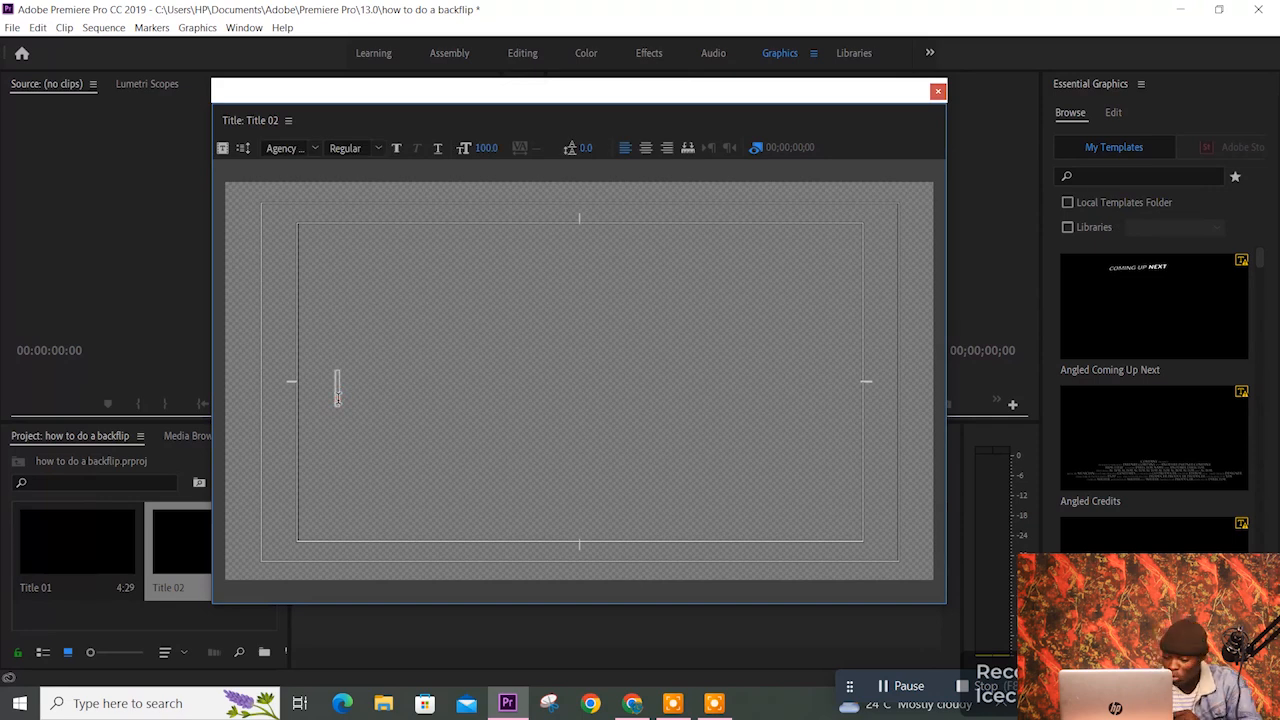
pyautogui.write('H')
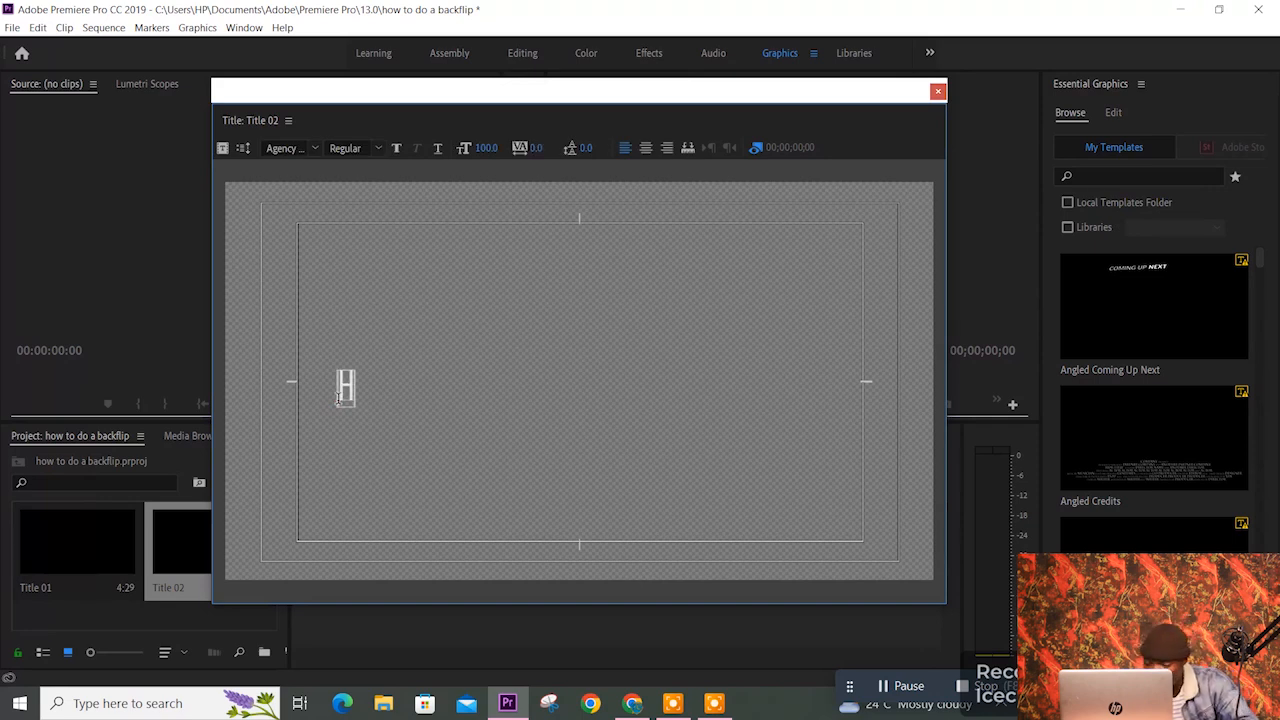
pyautogui.write('OB')
pyautogui.press('BackSpace')
pyautogui.write('W')
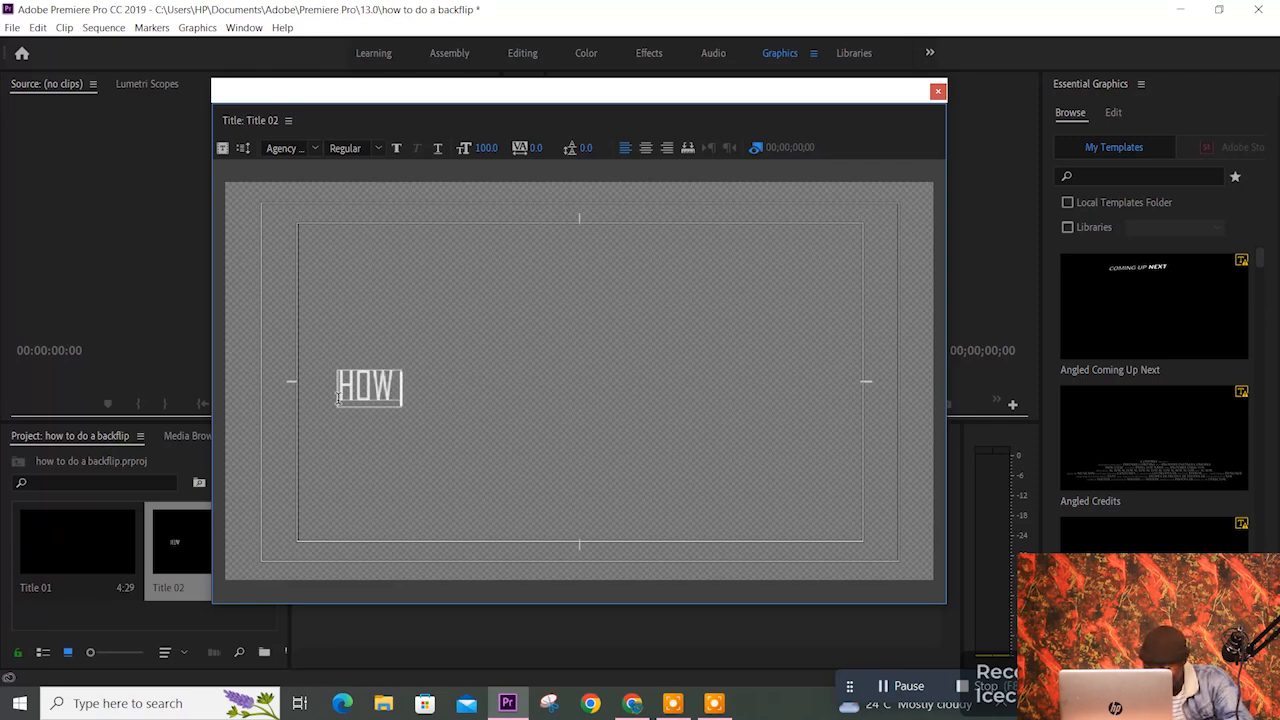
pyautogui.write(' TO DO A')
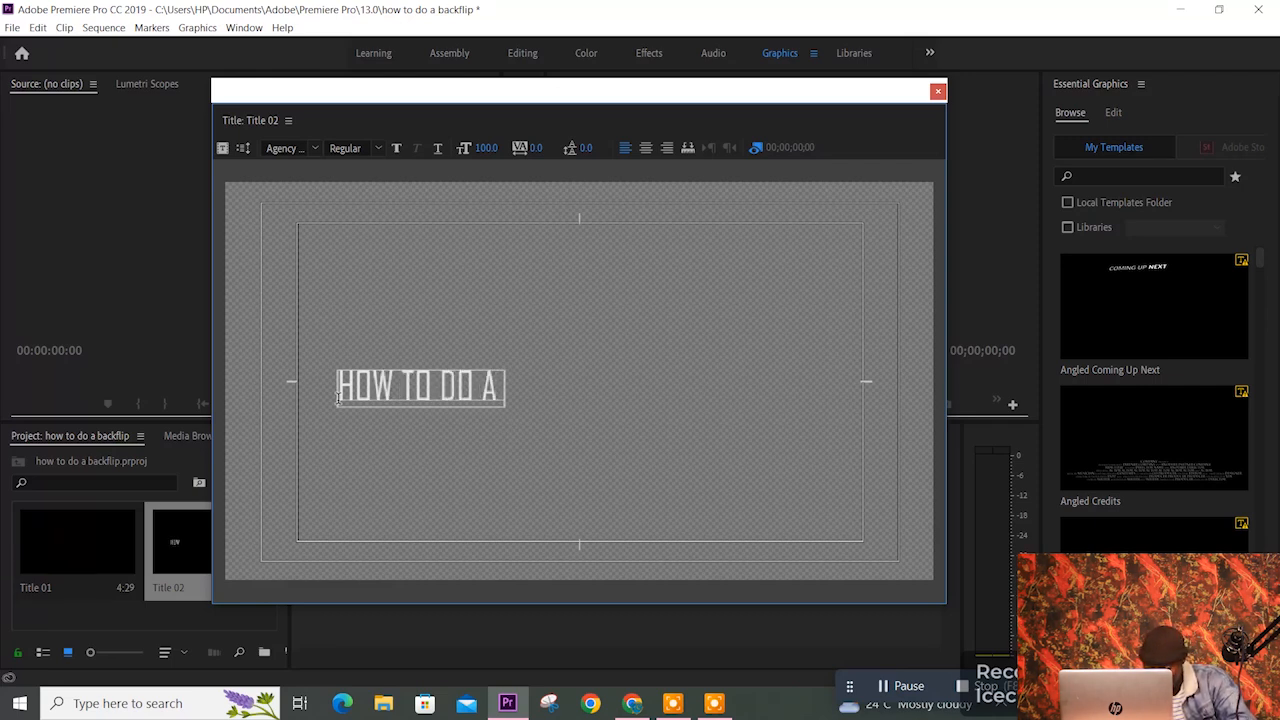
pyautogui.write(' BACKFLIP')
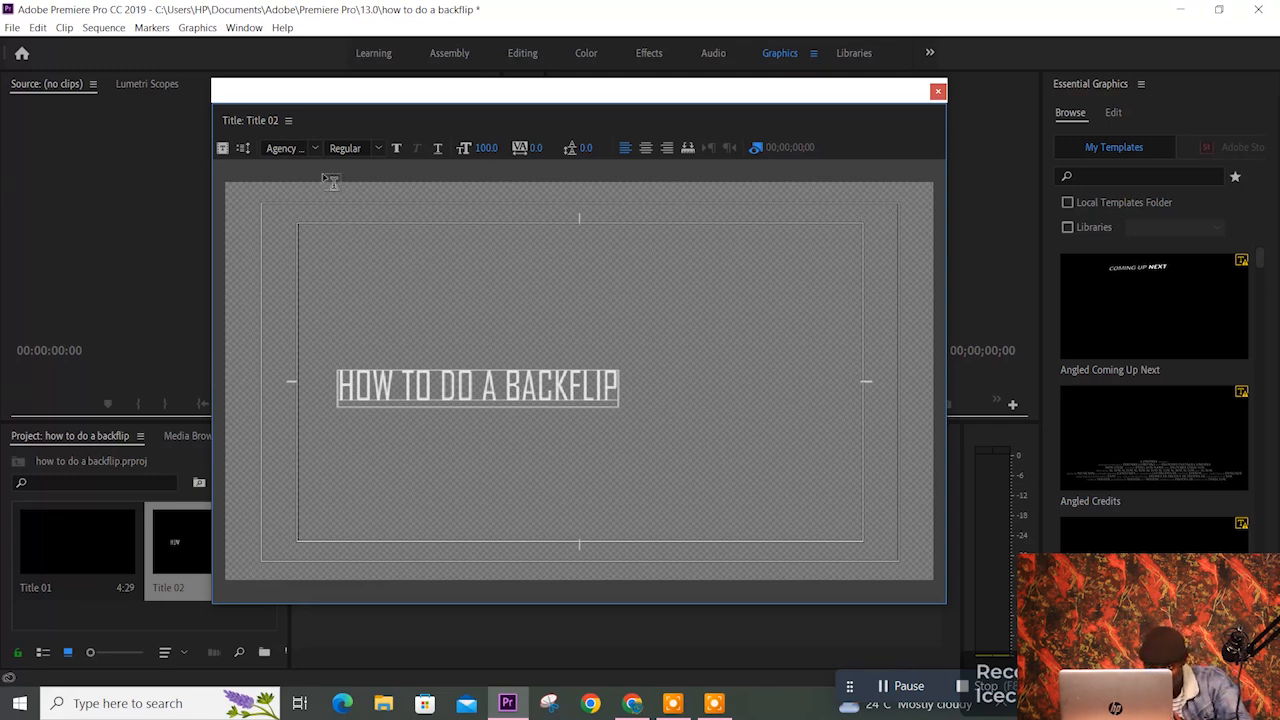
# Step: Show the legacy title styles and apply the bold white Impact style to the title text
pyautogui.click(288, 121)
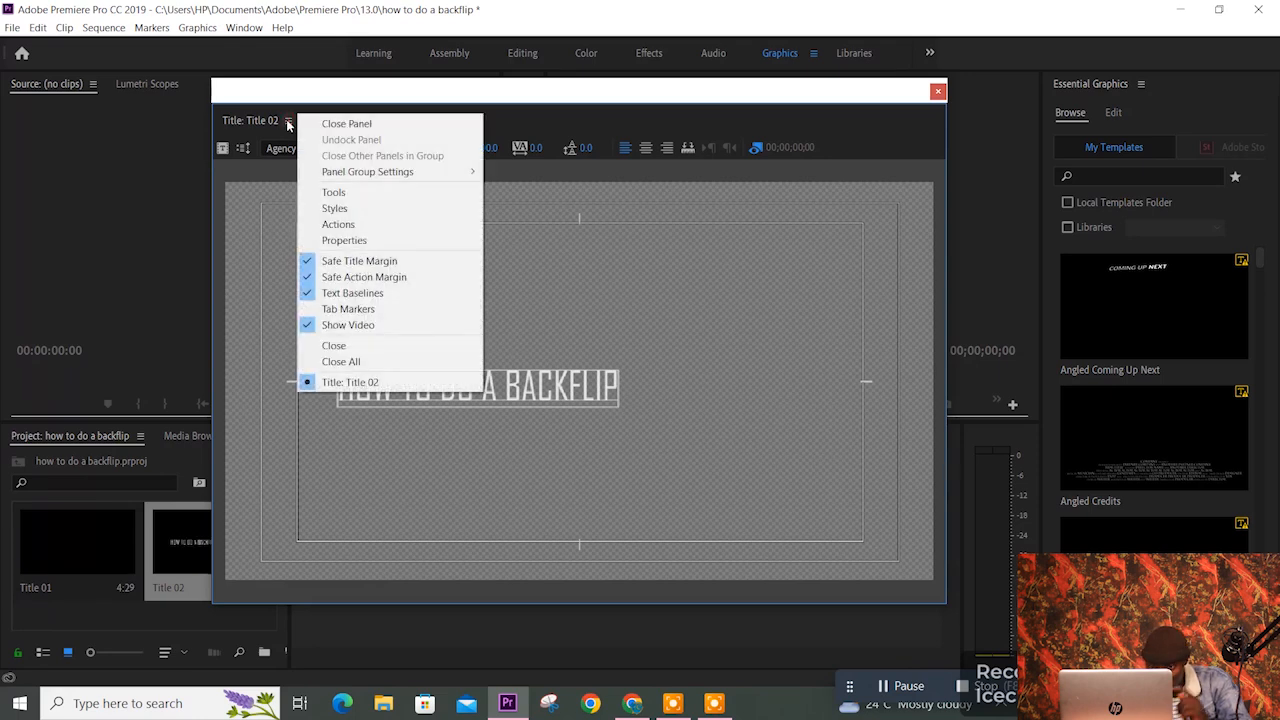
pyautogui.click(362, 209)
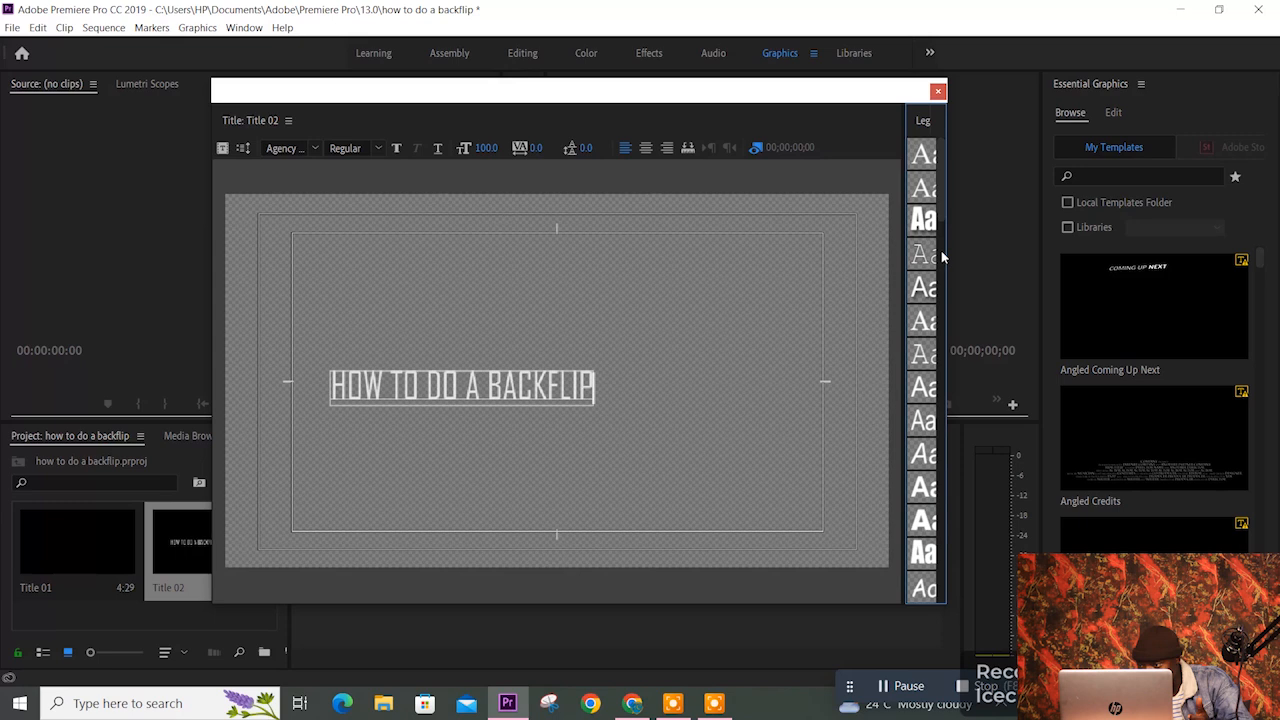
pyautogui.moveTo(950, 246); pyautogui.dragTo(1032, 238)
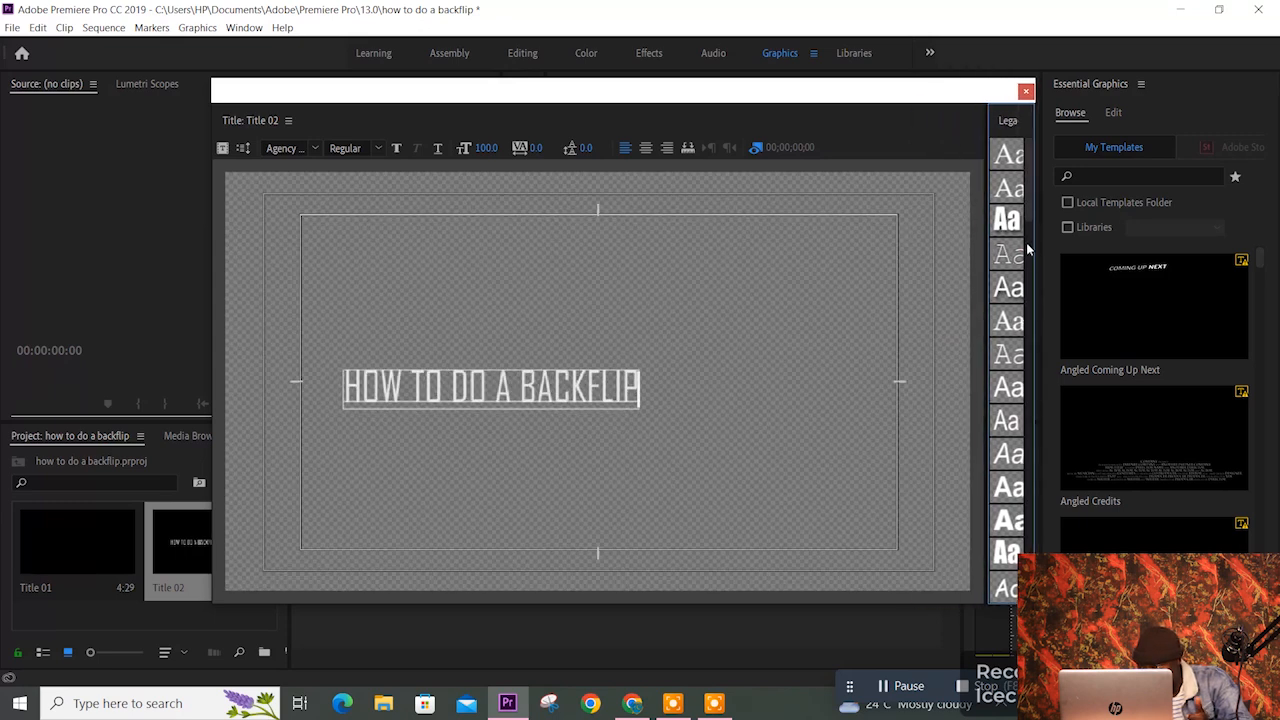
pyautogui.scroll(-3, 1028, 228)
pyautogui.moveTo(1031, 240); pyautogui.dragTo(1025, 426)
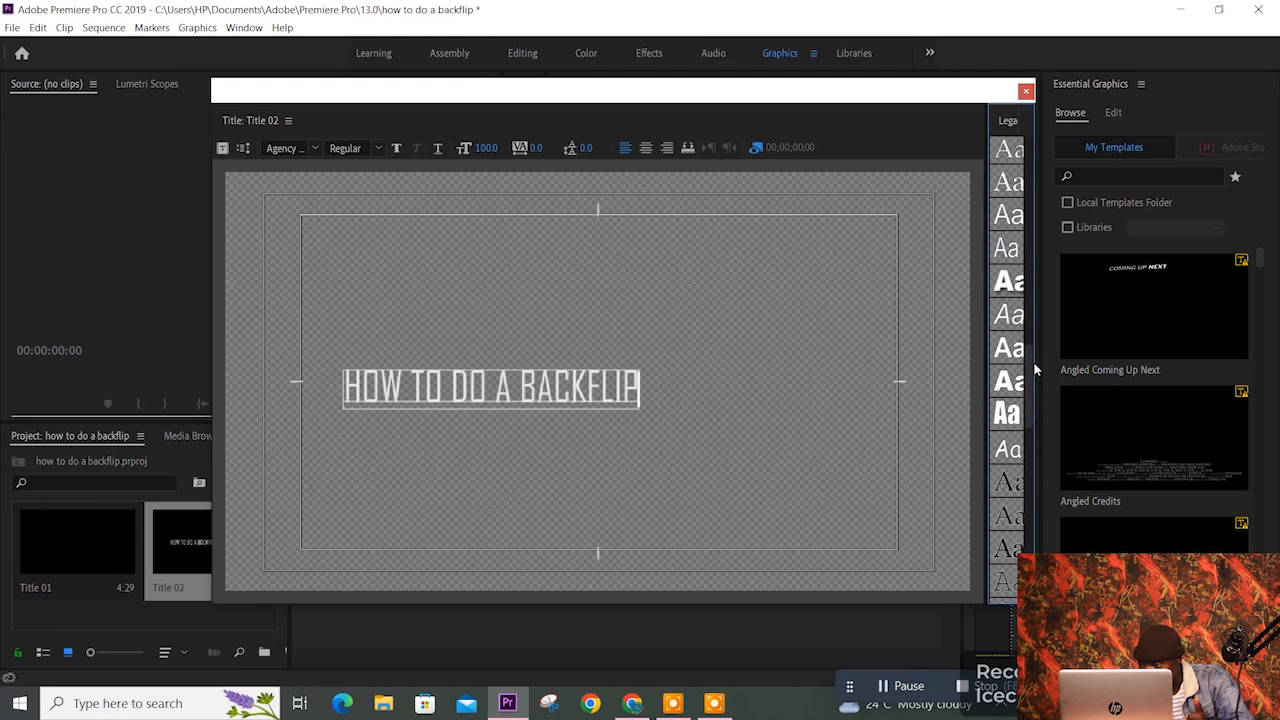
pyautogui.click(1008, 414)
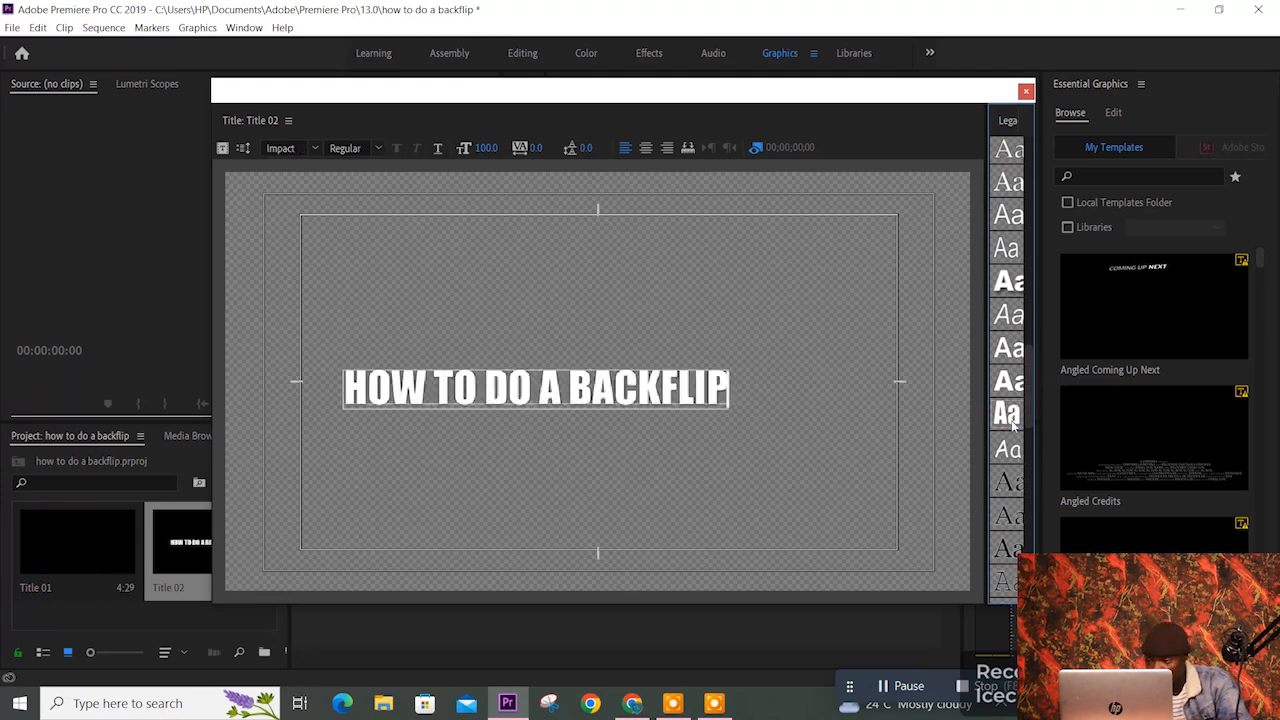
pyautogui.moveTo(1032, 405); pyautogui.dragTo(1047, 566)
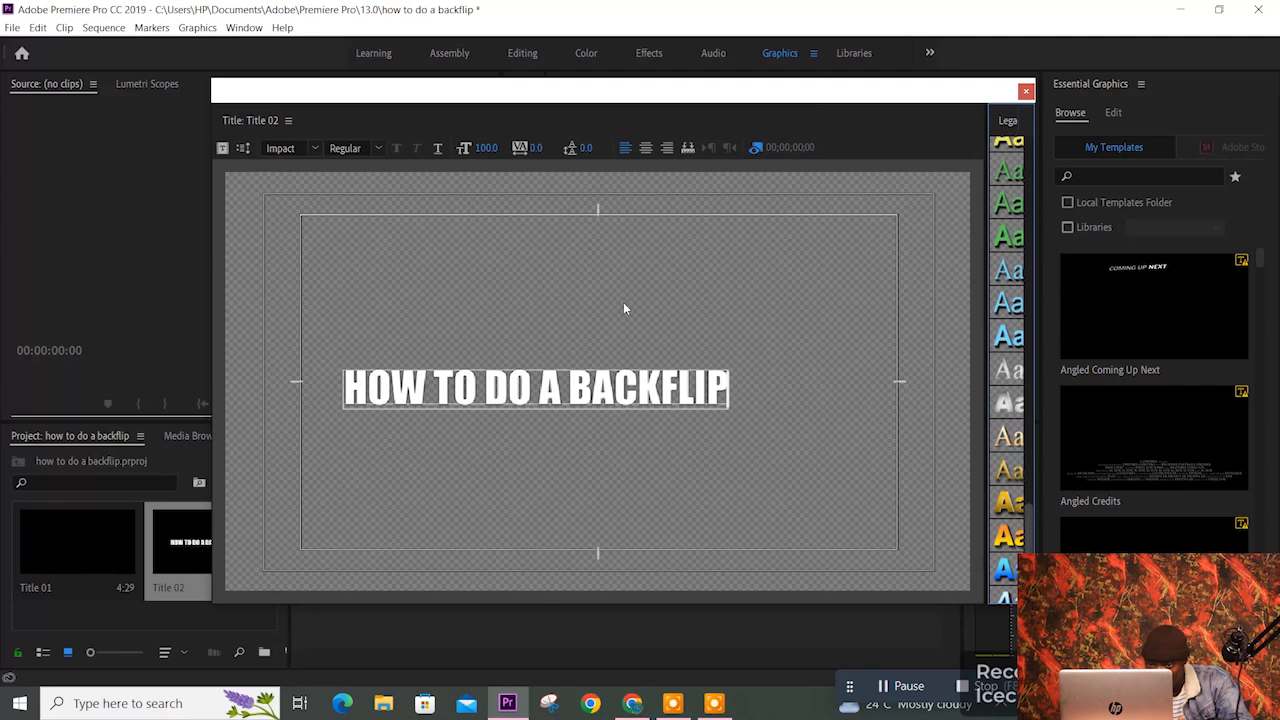
# Step: Show the legacy title properties and open the text's fill colour for editing
pyautogui.click(289, 121)
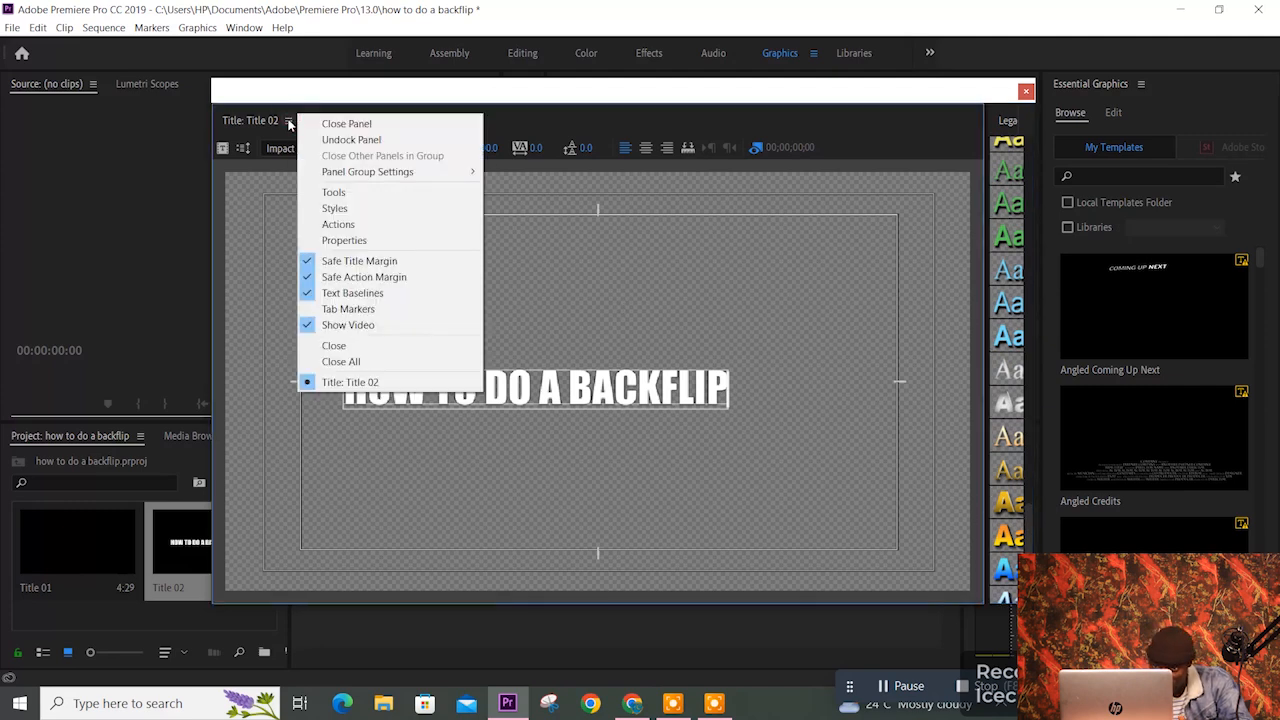
pyautogui.click(326, 241)
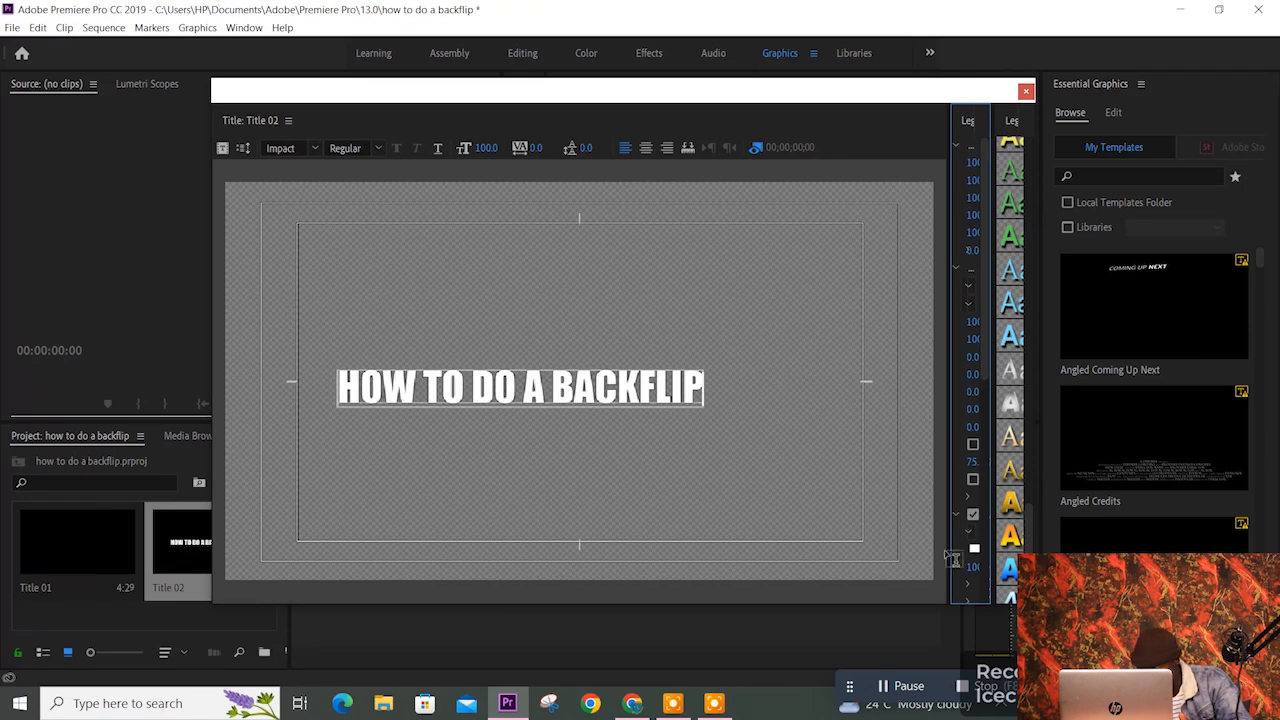
pyautogui.click(975, 550)
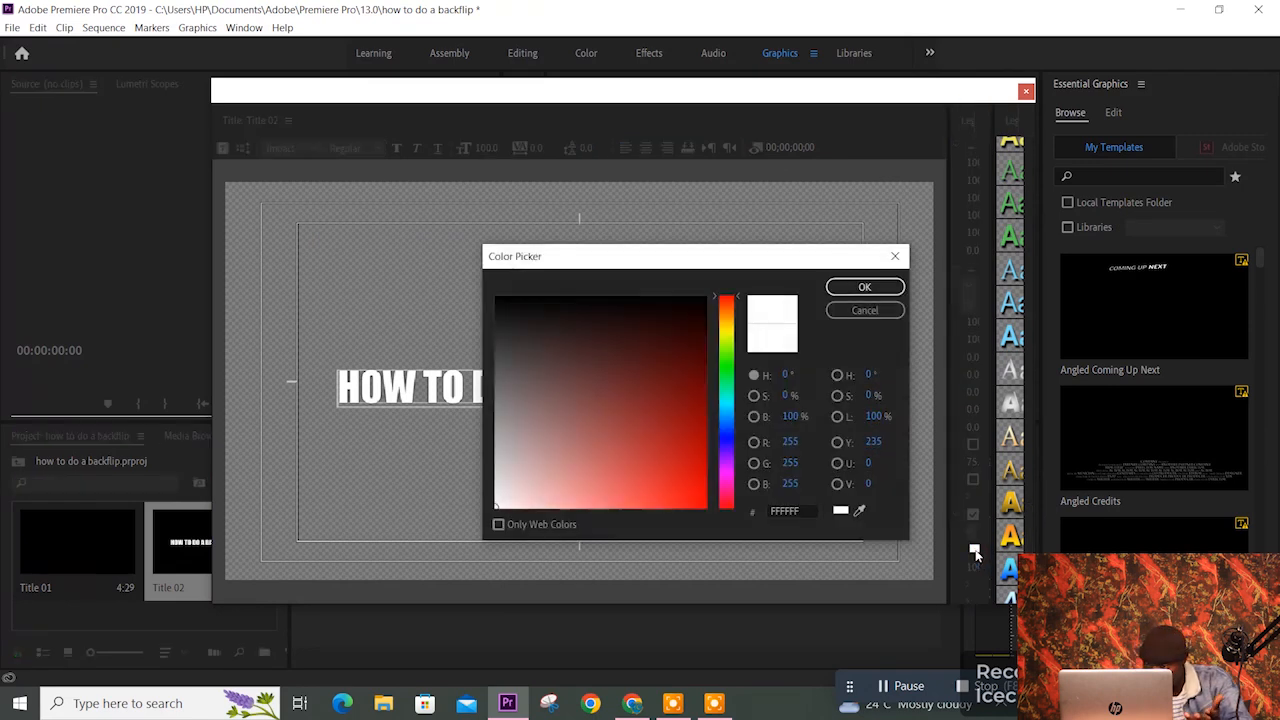
# Step: Try red D60404, orange D66E04, dark red 921328 and yellow-green D1EA10 as the text's fill colour
pyautogui.click(625, 464)
pyautogui.moveTo(628, 461); pyautogui.dragTo(705, 349)
pyautogui.moveTo(780, 326)
pyautogui.mouseDown()
pyautogui.moveTo(709, 371)
pyautogui.moveTo(703, 473)
pyautogui.mouseUp()
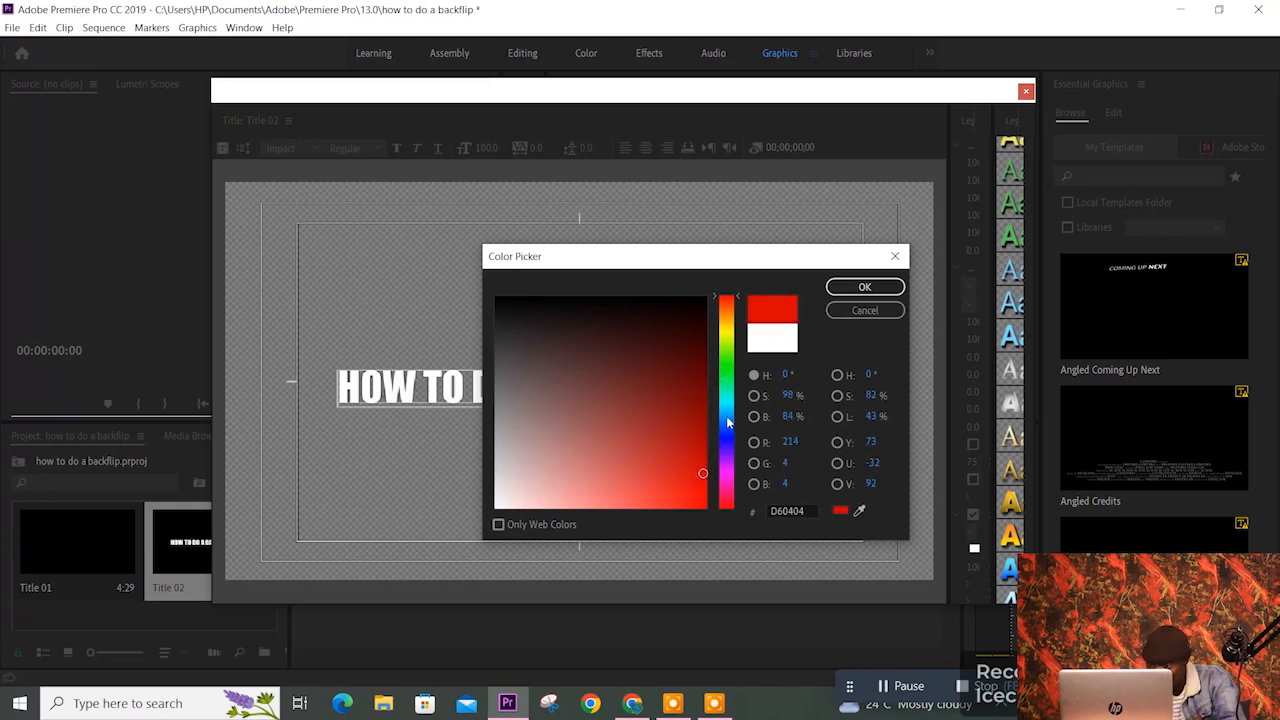
pyautogui.click(726, 343)
pyautogui.moveTo(726, 351)
pyautogui.mouseDown()
pyautogui.moveTo(734, 321)
pyautogui.moveTo(757, 316)
pyautogui.mouseUp()
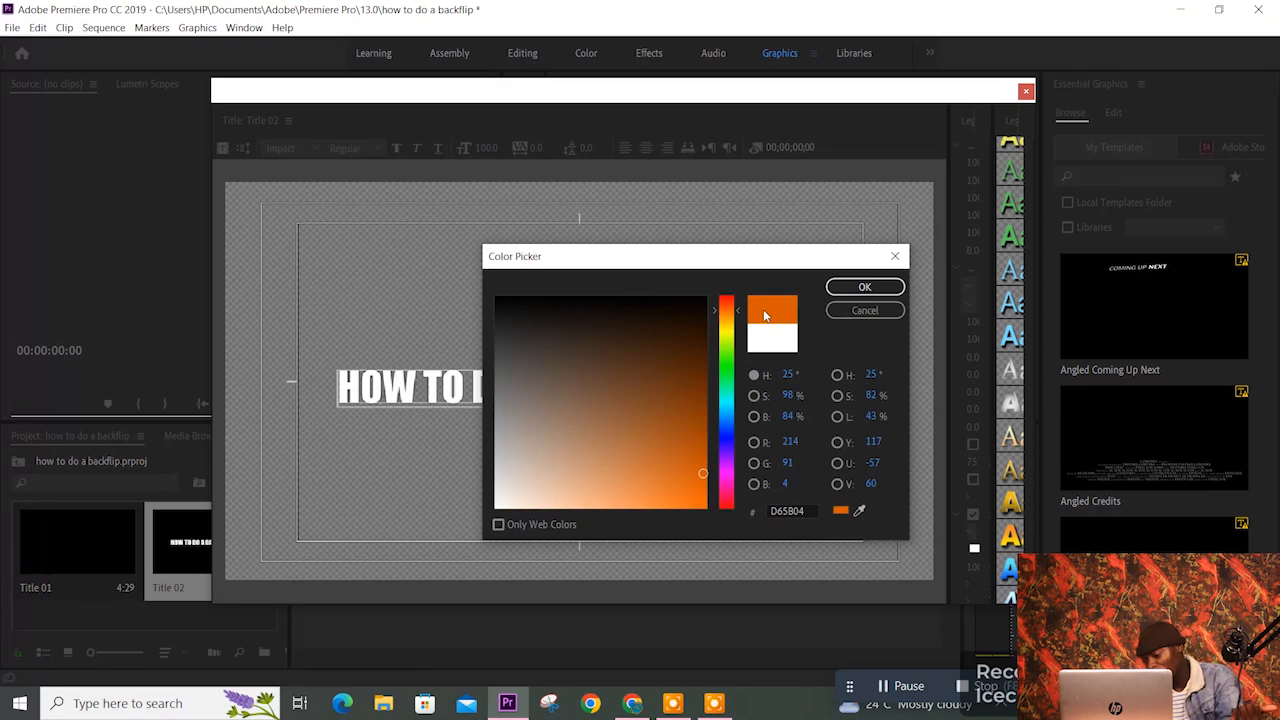
pyautogui.click(726, 315)
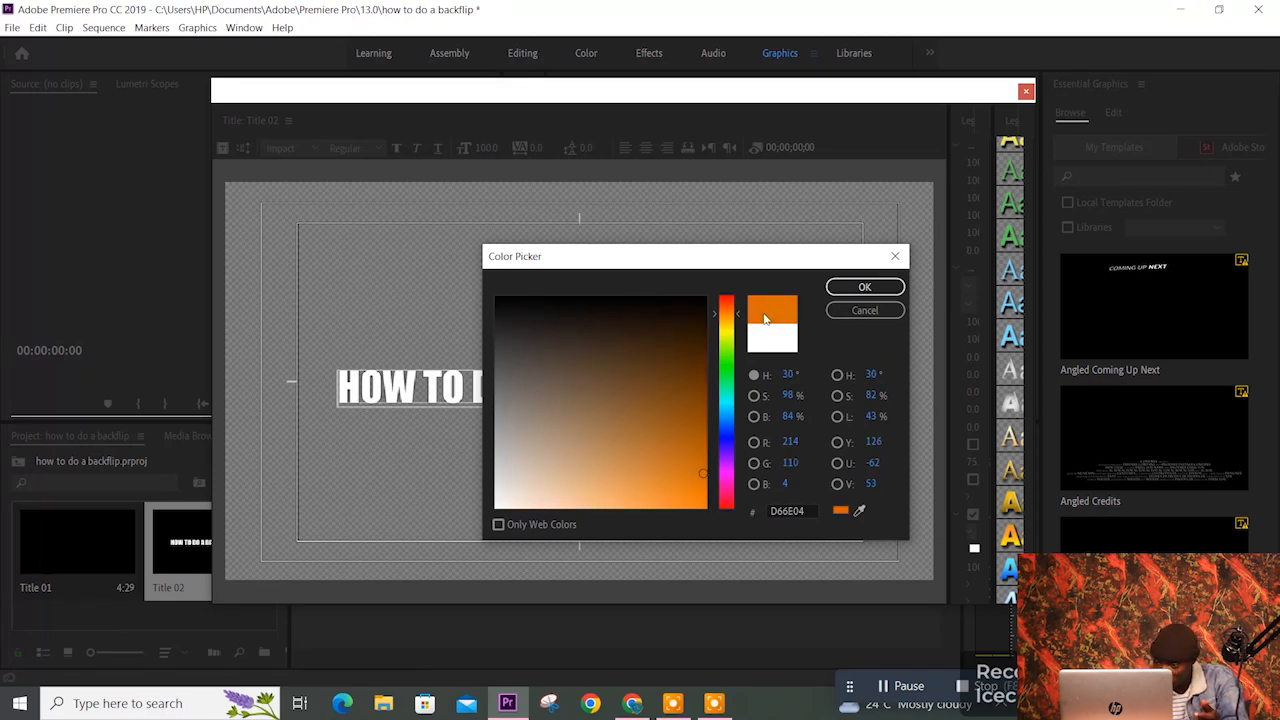
pyautogui.click(726, 502)
pyautogui.moveTo(686, 330); pyautogui.dragTo(679, 416)
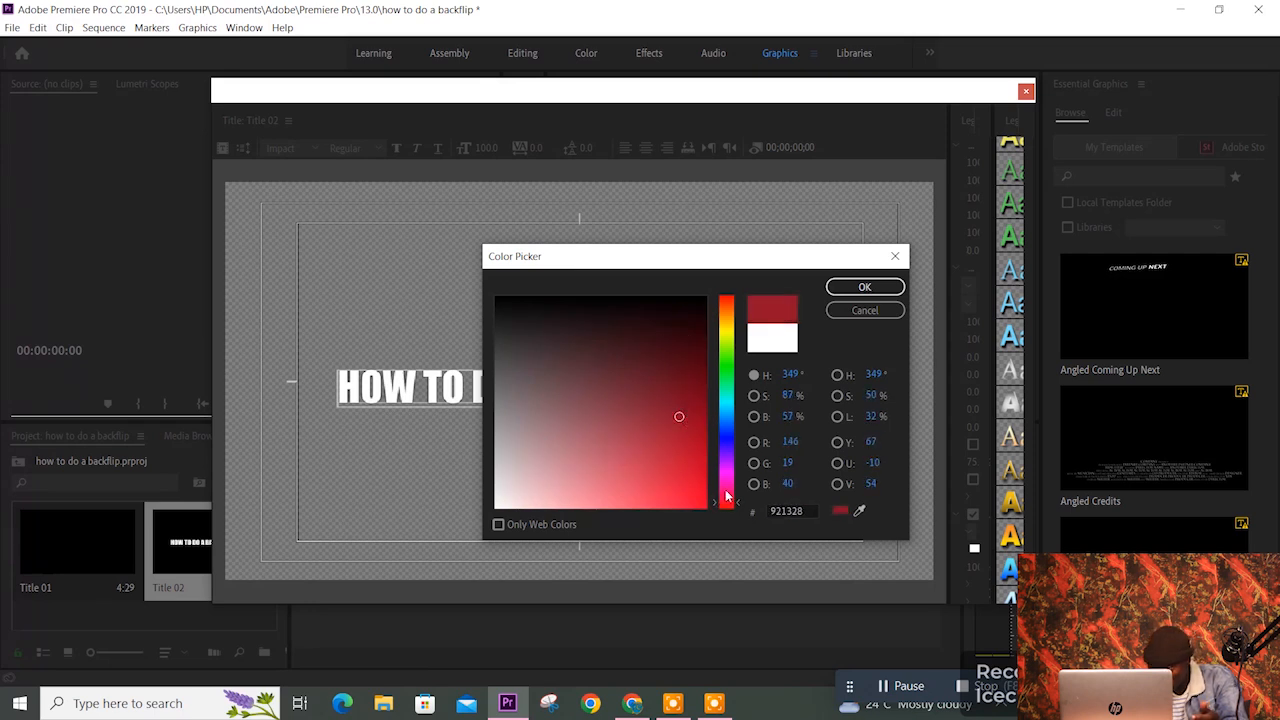
pyautogui.click(729, 336)
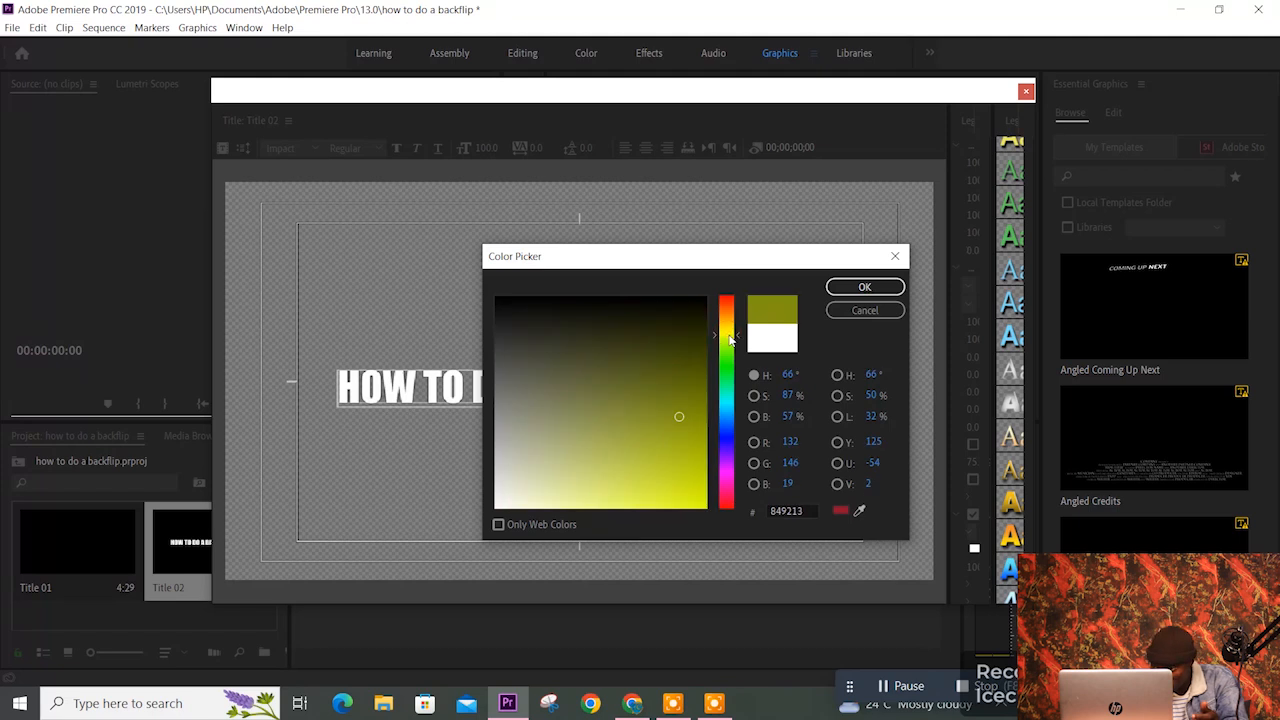
pyautogui.click(692, 475)
pyautogui.moveTo(692, 475); pyautogui.dragTo(692, 490)
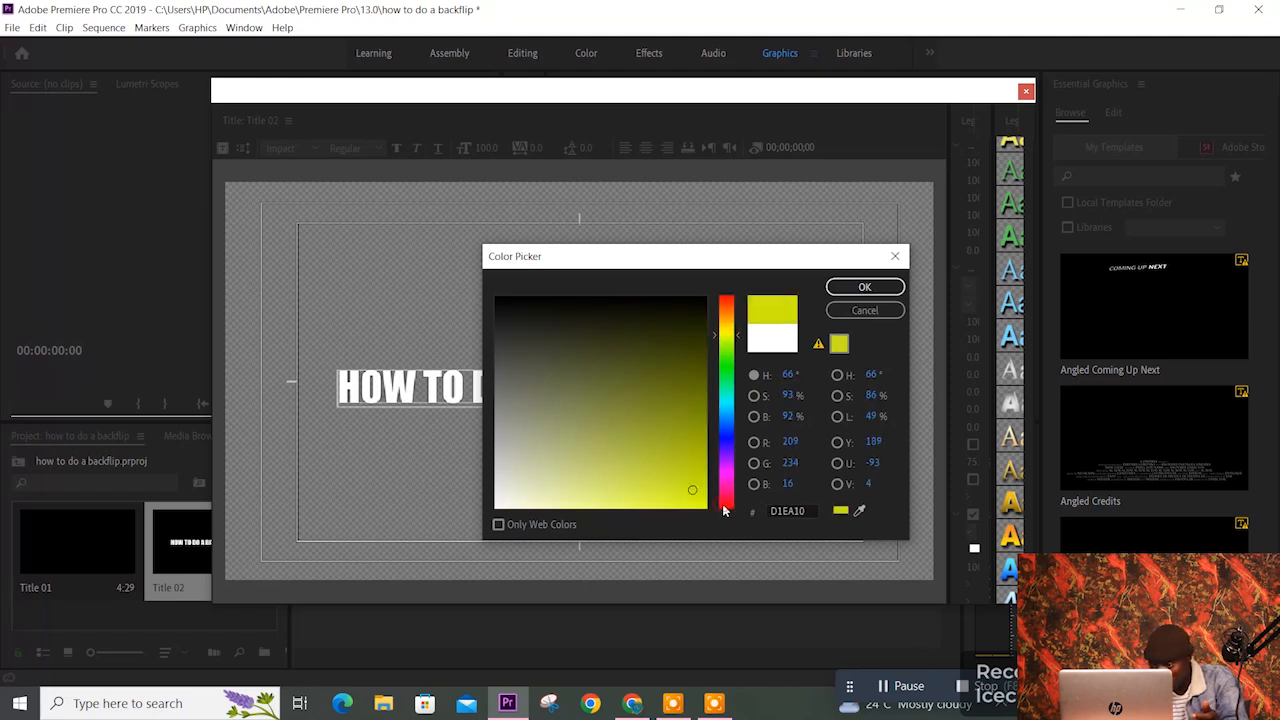
# Step: Set the title text's fill colour to bright red ED0D21 and close the title editor
pyautogui.click(724, 505)
pyautogui.moveTo(688, 446); pyautogui.dragTo(695, 492)
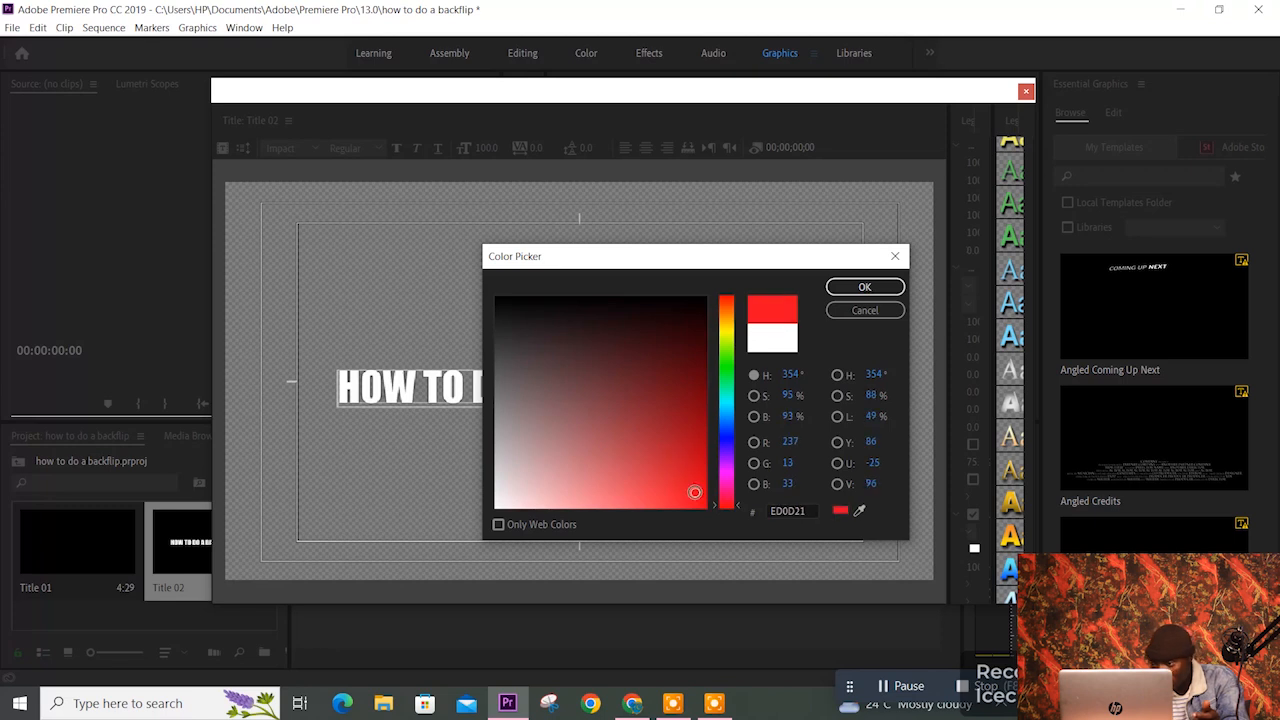
pyautogui.click(865, 288)
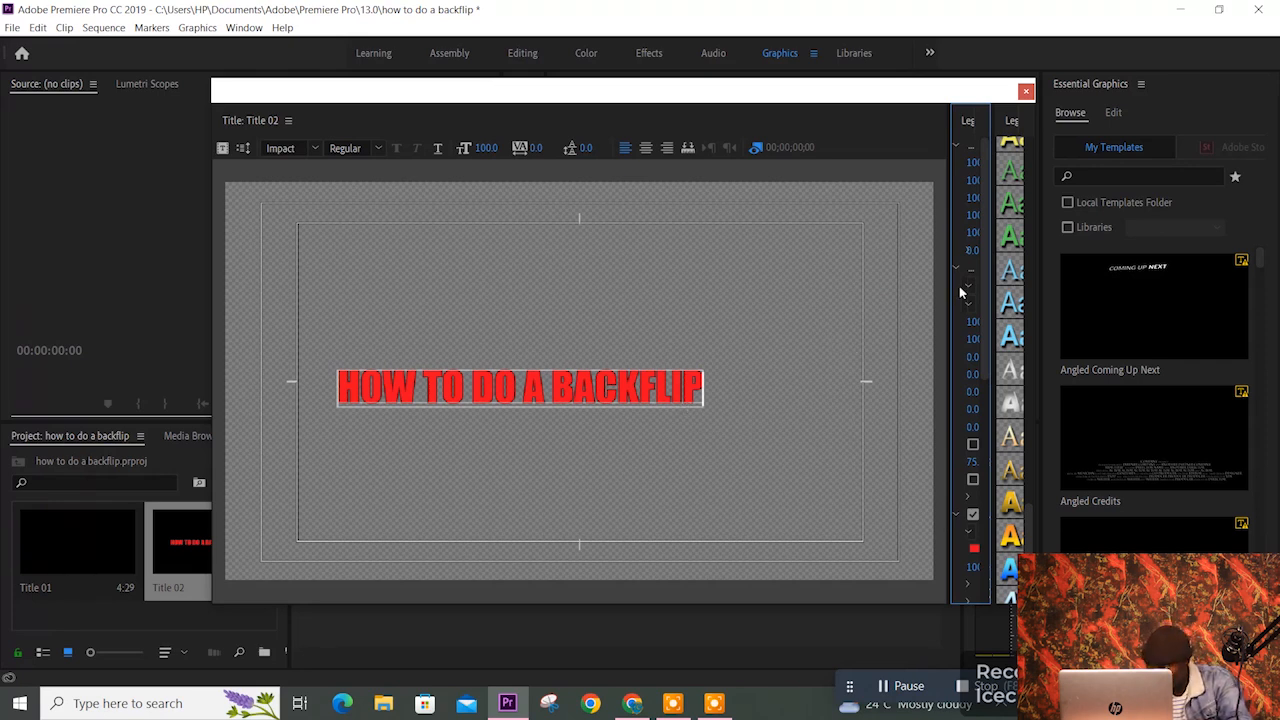
pyautogui.click(1026, 91)
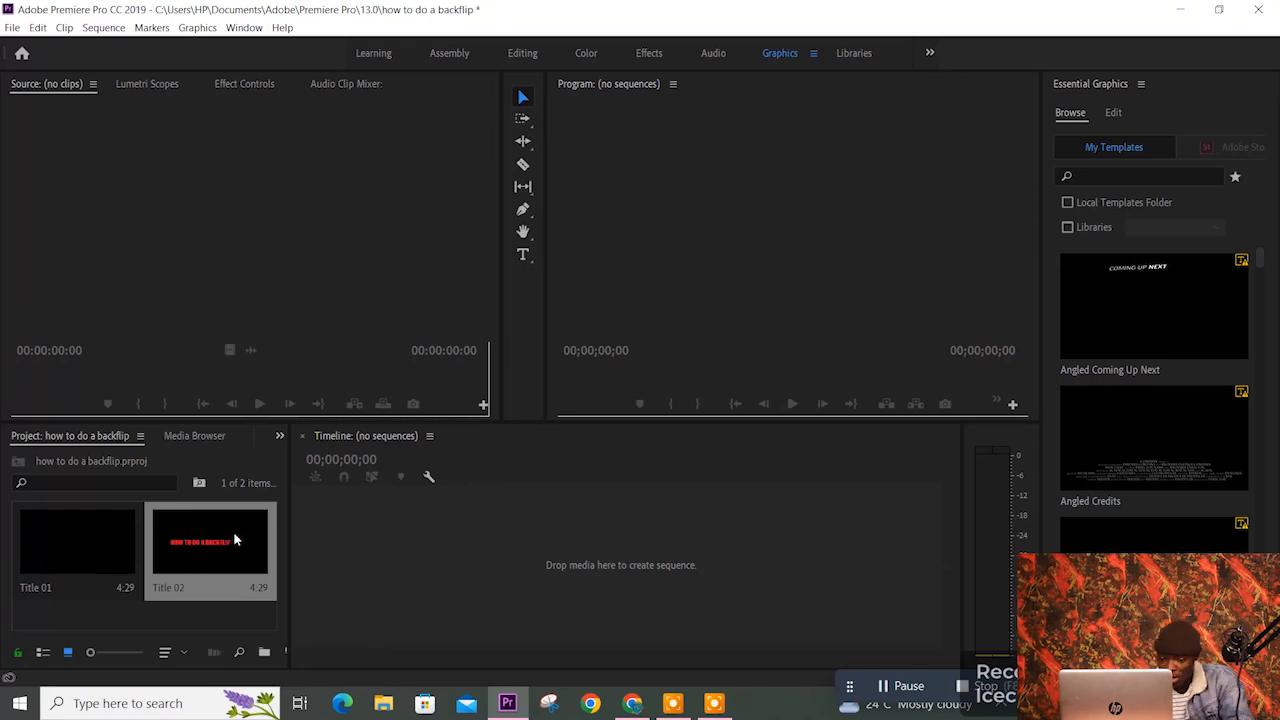
# Step: Load the Title 02 clip into the Source monitor and play its first second or so
pyautogui.moveTo(231, 540); pyautogui.dragTo(269, 218)
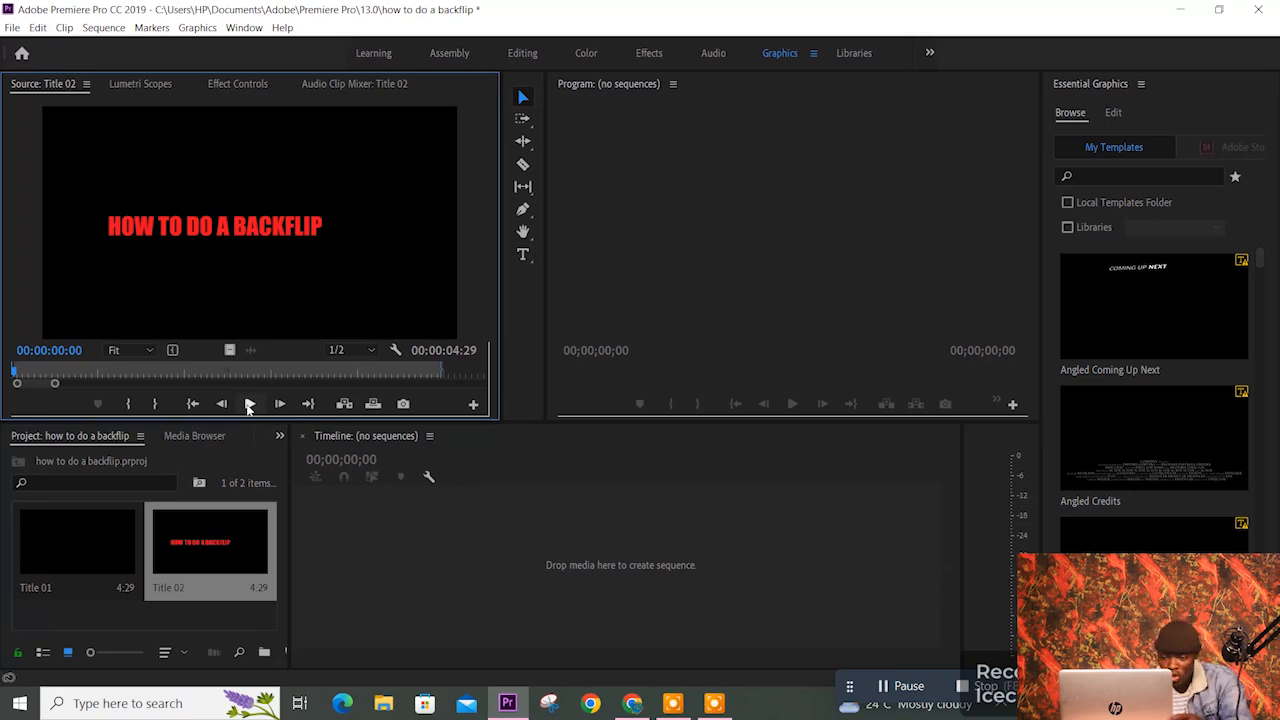
pyautogui.click(249, 404)
pyautogui.click(246, 406)
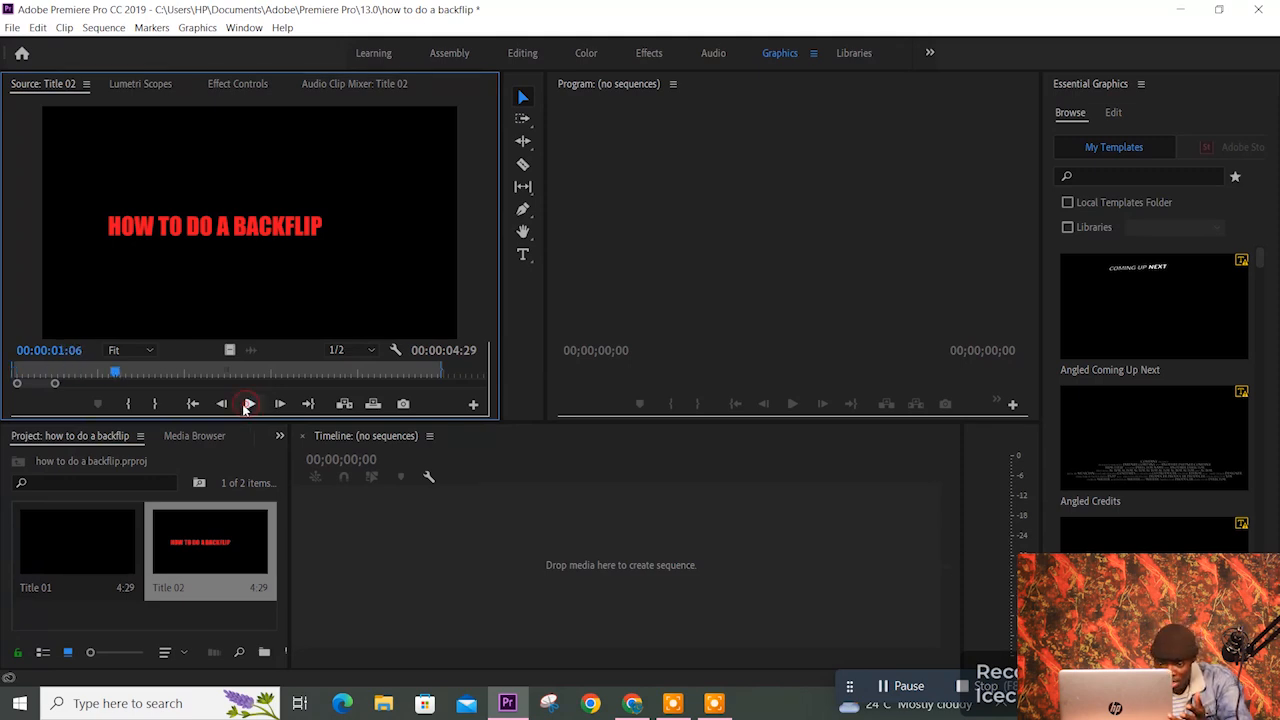
# Step: Mark the source title's In point at 00:00:00:07 and its Out point at 00:00:01:10
pyautogui.moveTo(115, 374); pyautogui.dragTo(30, 377)
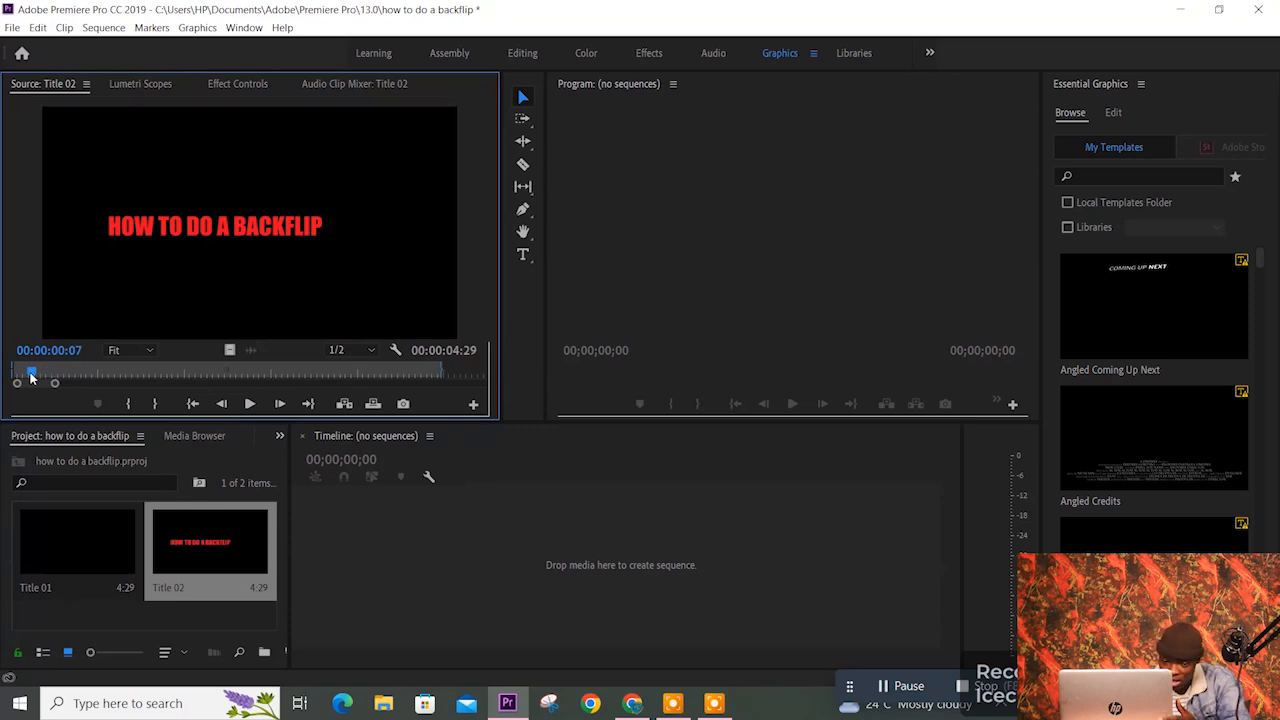
pyautogui.press('i')
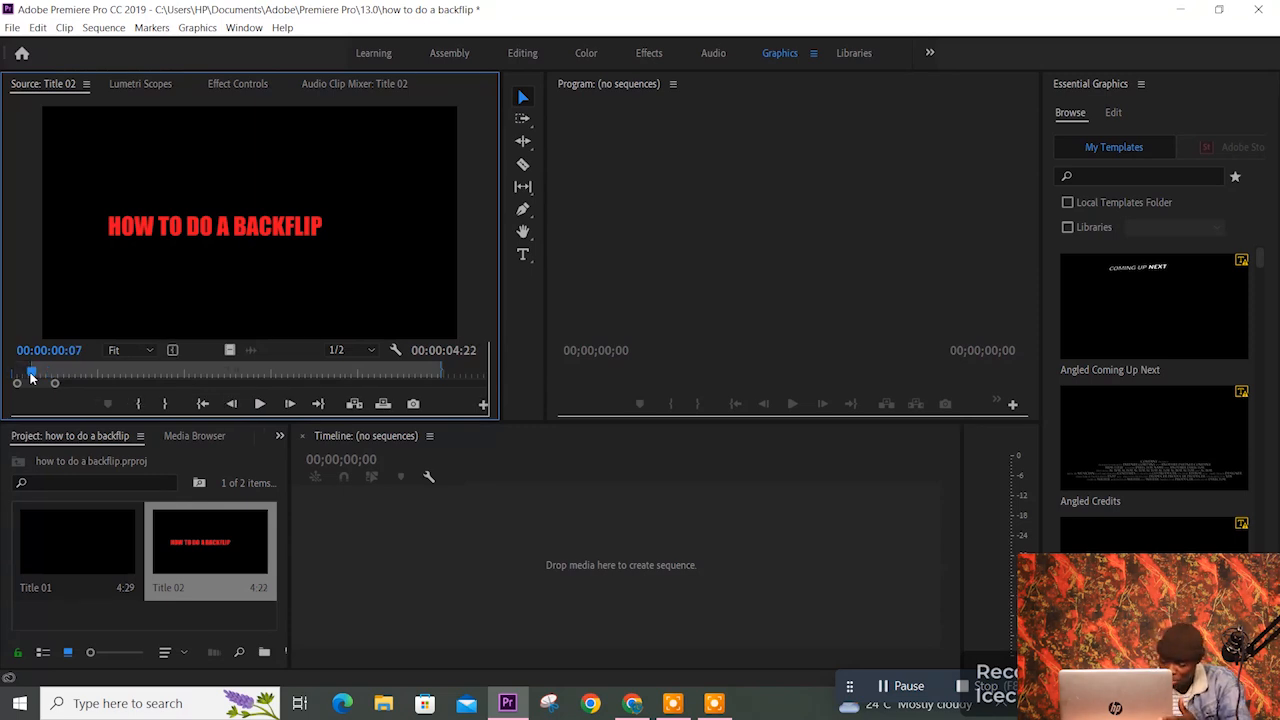
pyautogui.press('space')
pyautogui.press('space')
pyautogui.press('o')
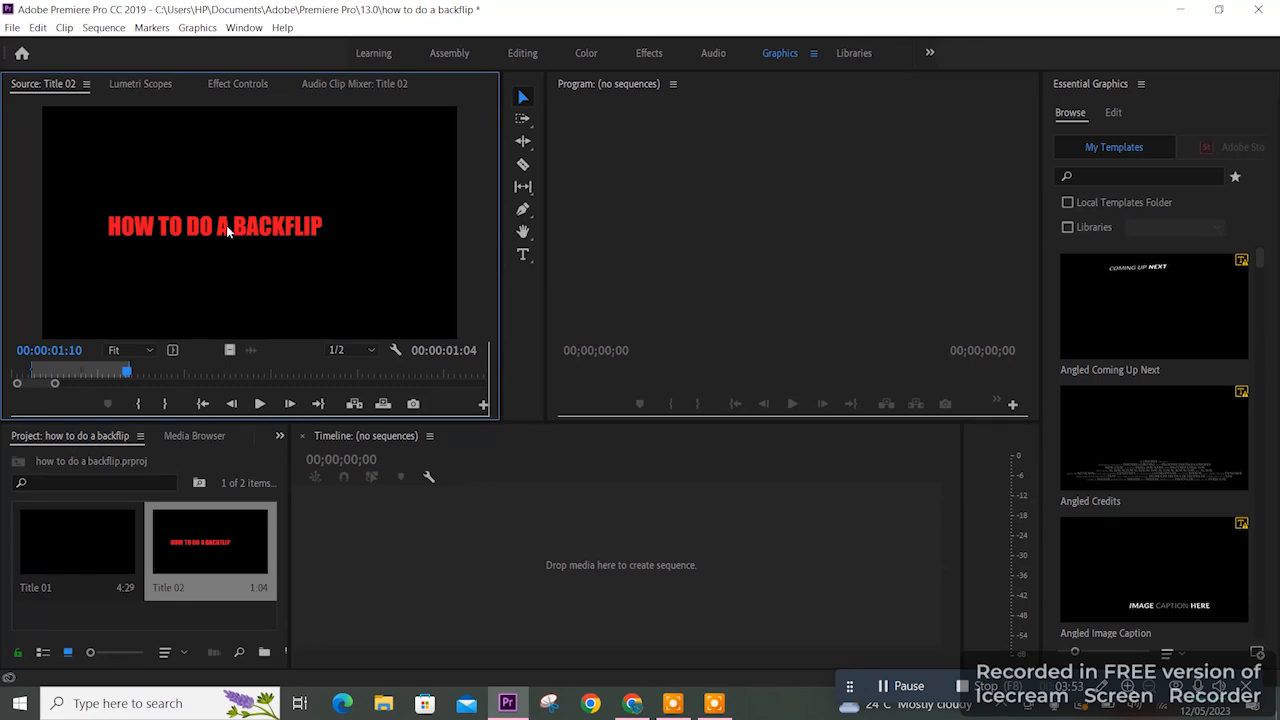
# Step: Create a sequence from the marked Title 02 portion in the empty timeline, with the playhead at the start
pyautogui.moveTo(294, 349); pyautogui.dragTo(337, 523)
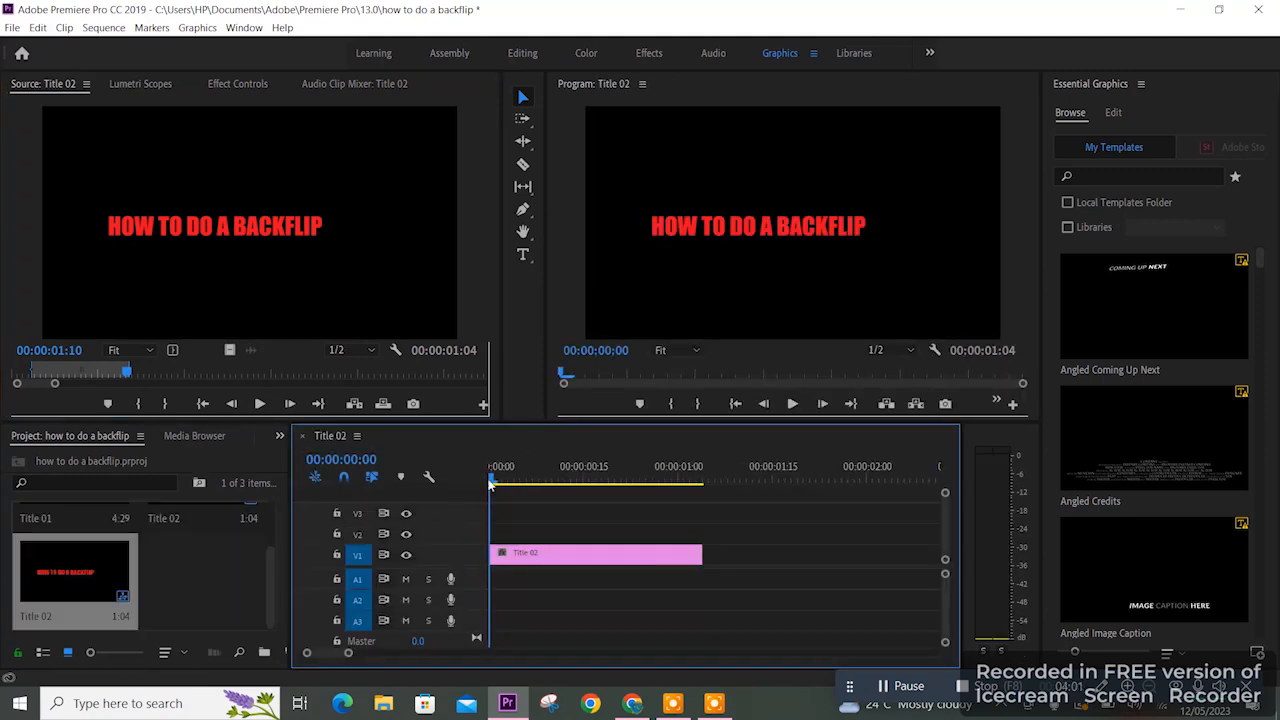
pyautogui.moveTo(498, 482); pyautogui.dragTo(449, 486)
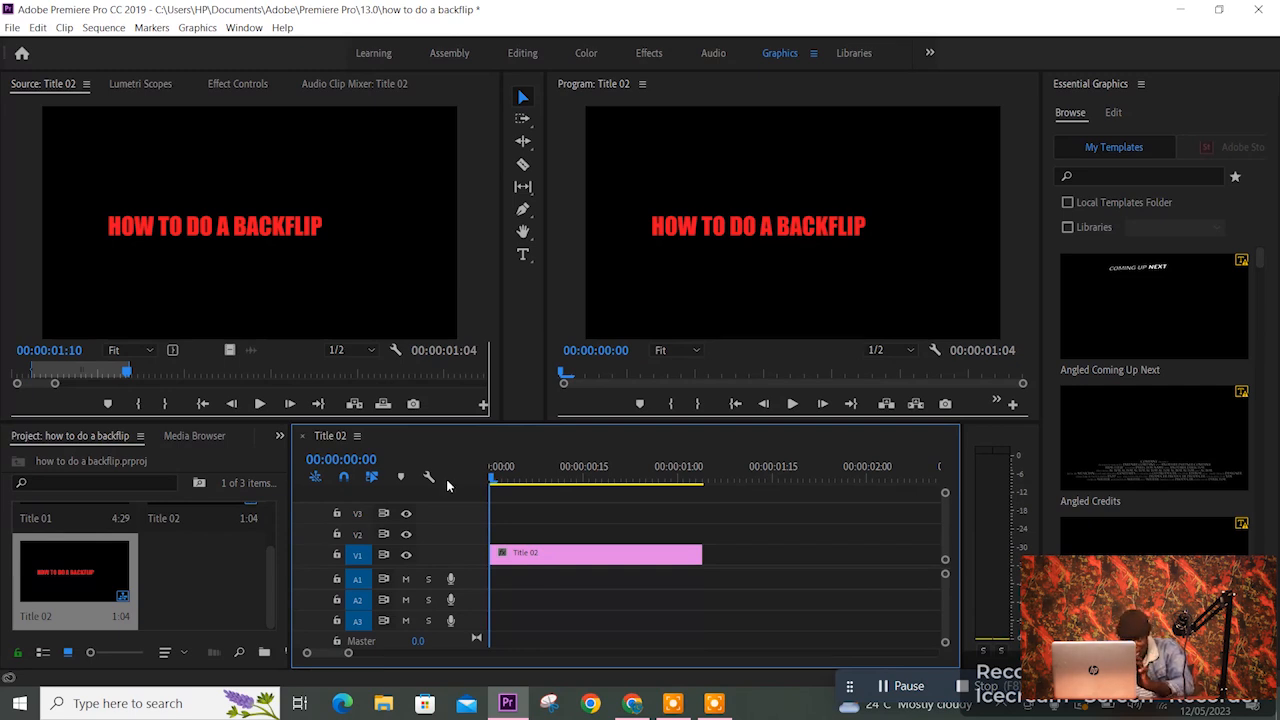
# Step: Scrub the source title to 00:00:02:07 and play the sequence up to 00:00:01:00
pyautogui.moveTo(128, 372); pyautogui.dragTo(205, 373)
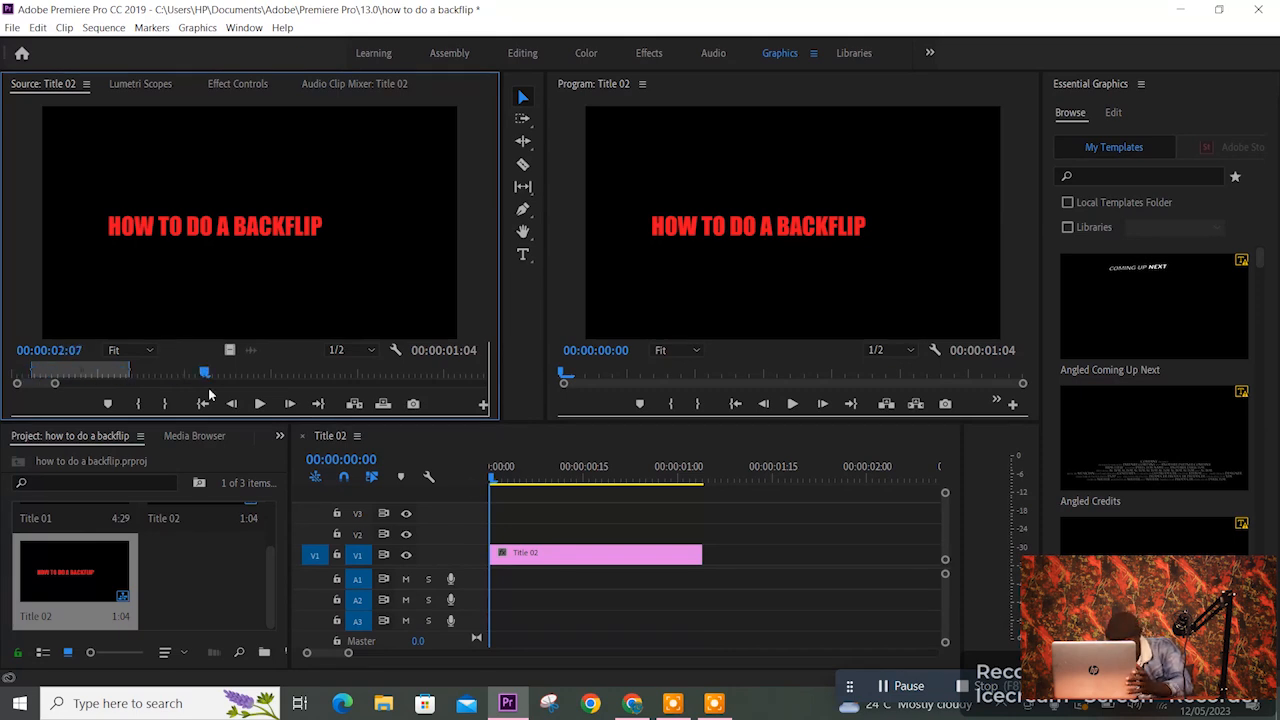
pyautogui.click(792, 408)
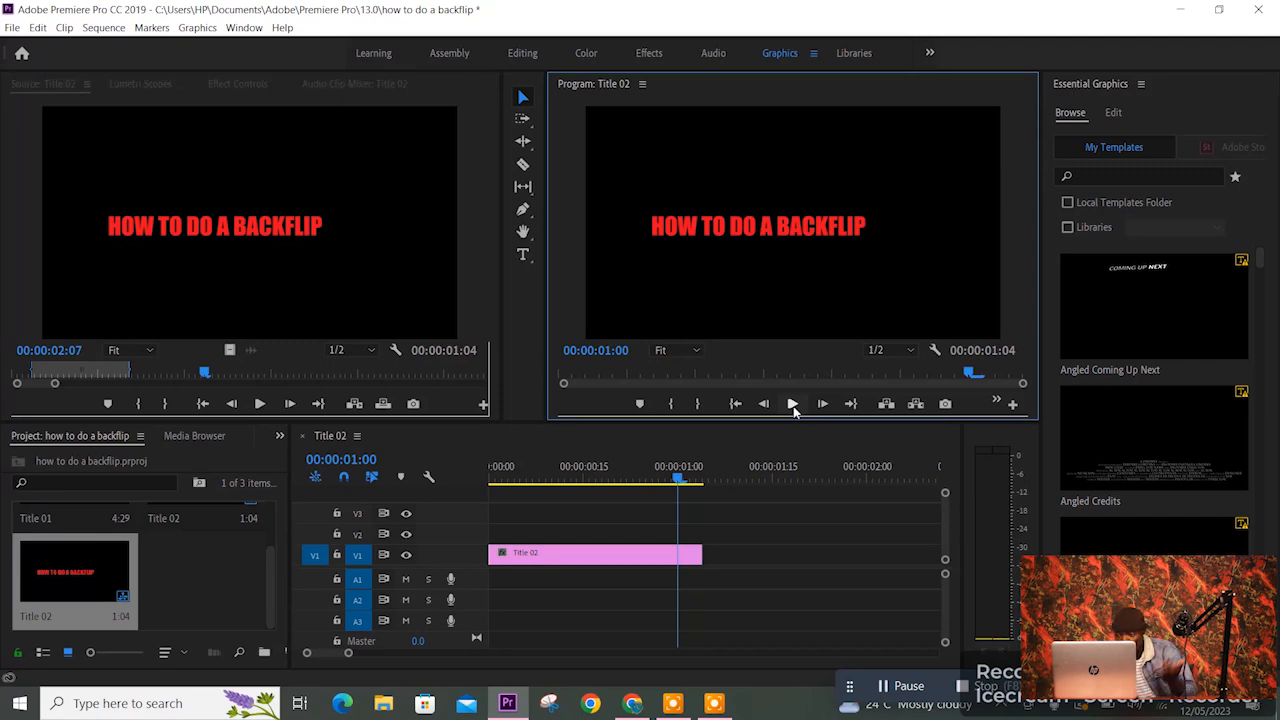
# Step: Import the PART 1 video from the EVARAS folder and place it in the sequence on V2 with its audio on A2
pyautogui.hotkey('ctrl', 'i')
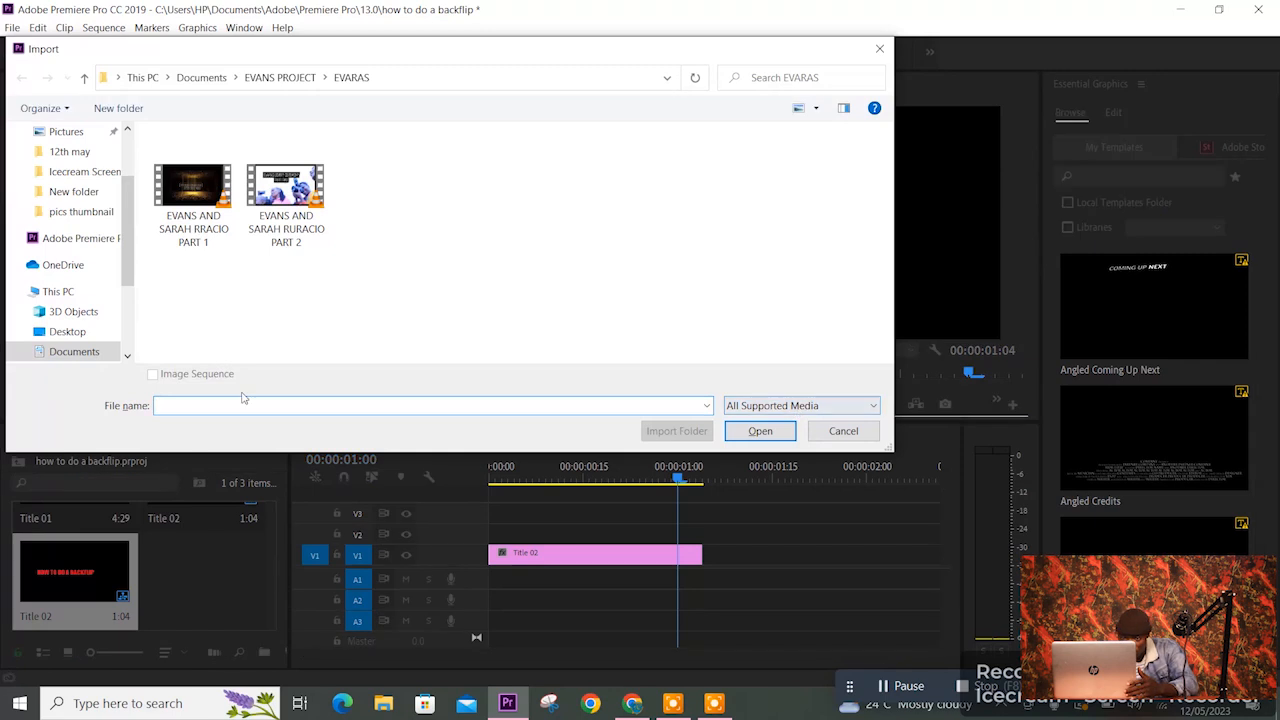
pyautogui.doubleClick(190, 185)
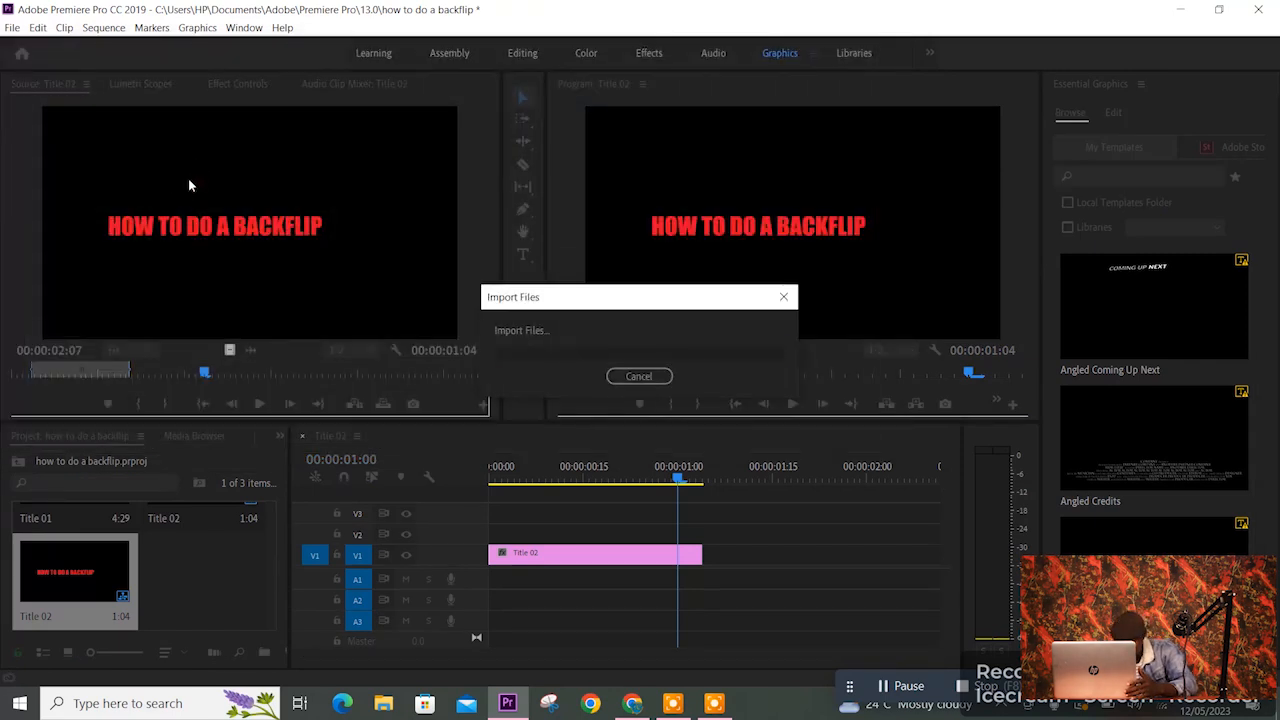
pyautogui.moveTo(211, 551); pyautogui.dragTo(508, 600)
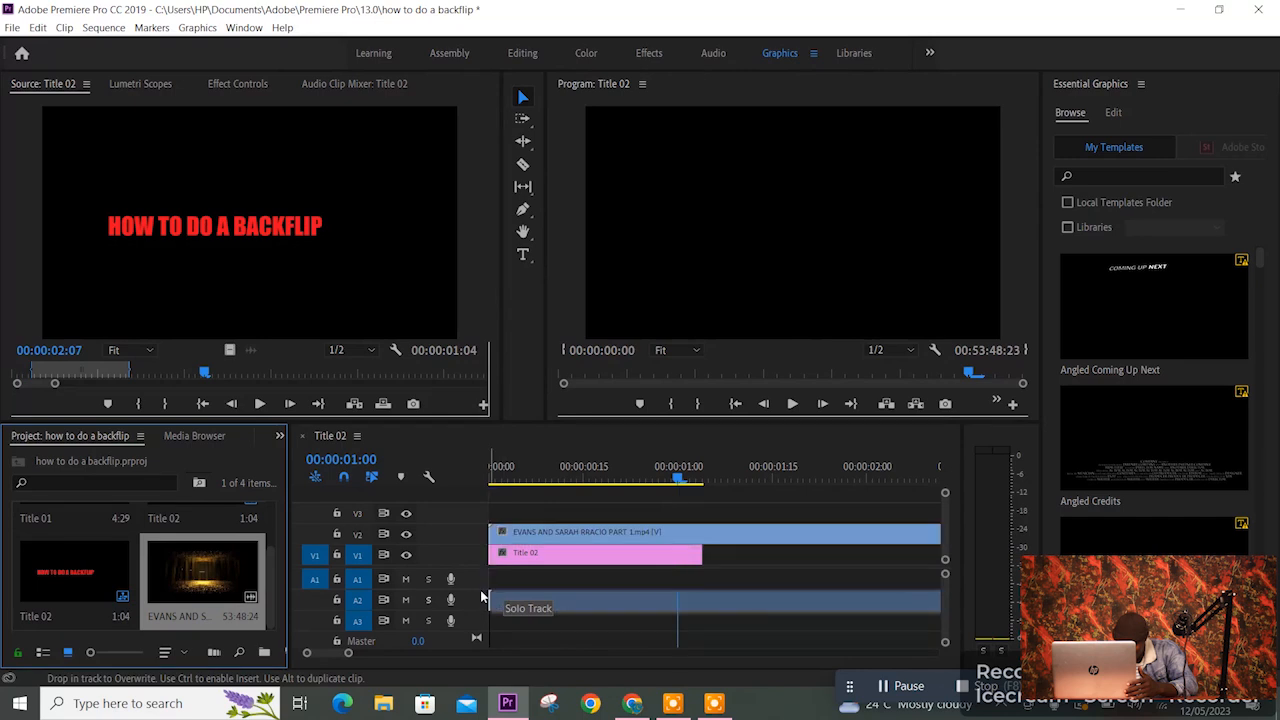
# Step: Arrange Title 02 on V3 at the sequence start with the video starting at 00:00:01:00 on V2, and play from the beginning
pyautogui.moveTo(575, 553); pyautogui.dragTo(766, 531)
pyautogui.moveTo(686, 480); pyautogui.dragTo(457, 482)
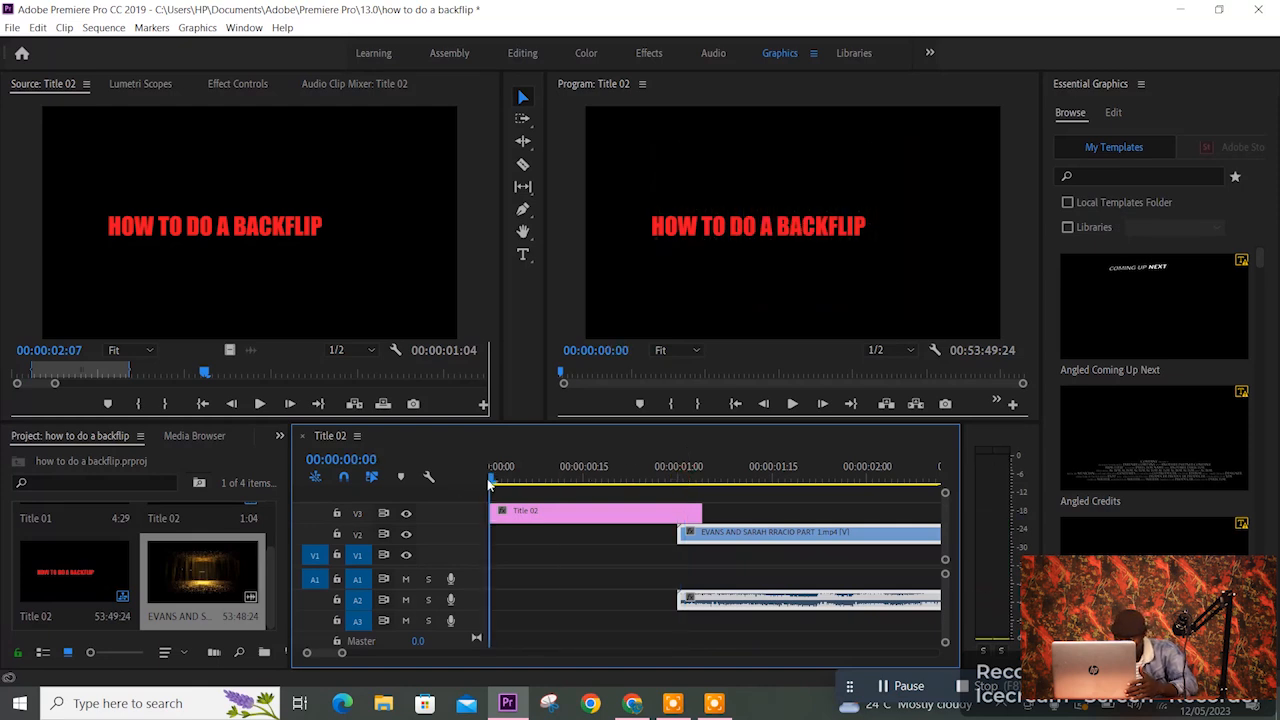
pyautogui.click(792, 403)
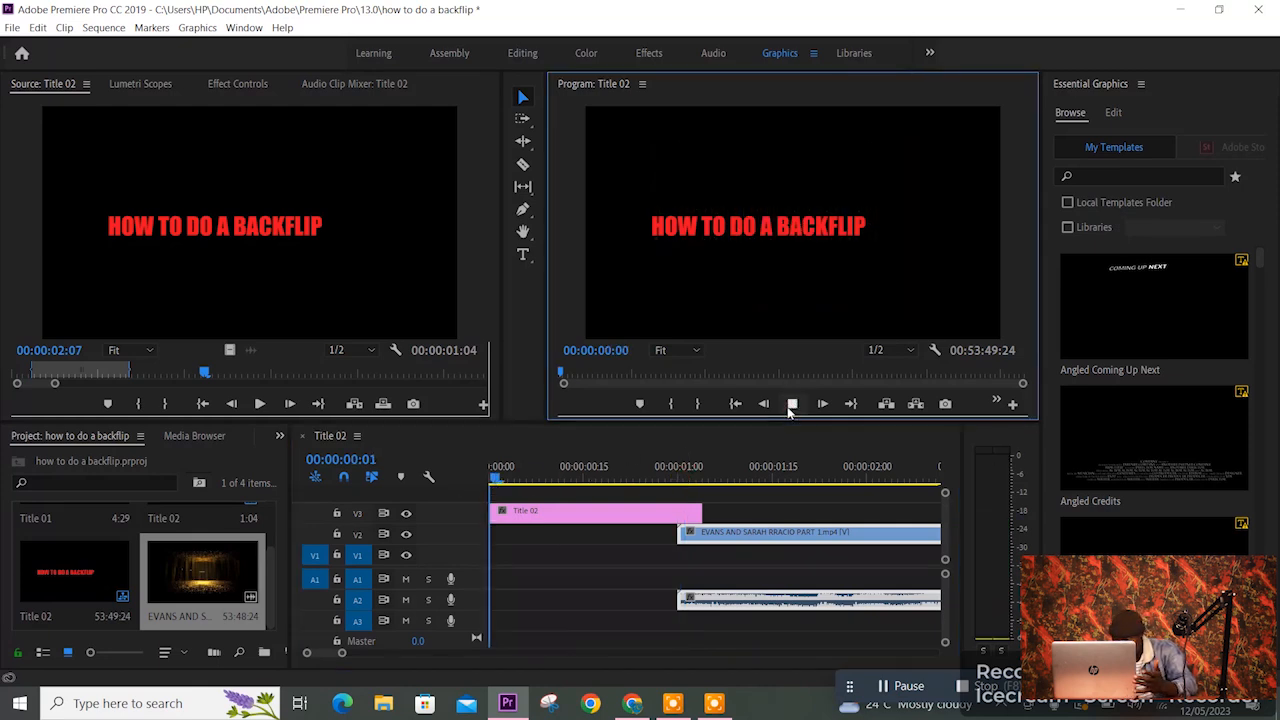